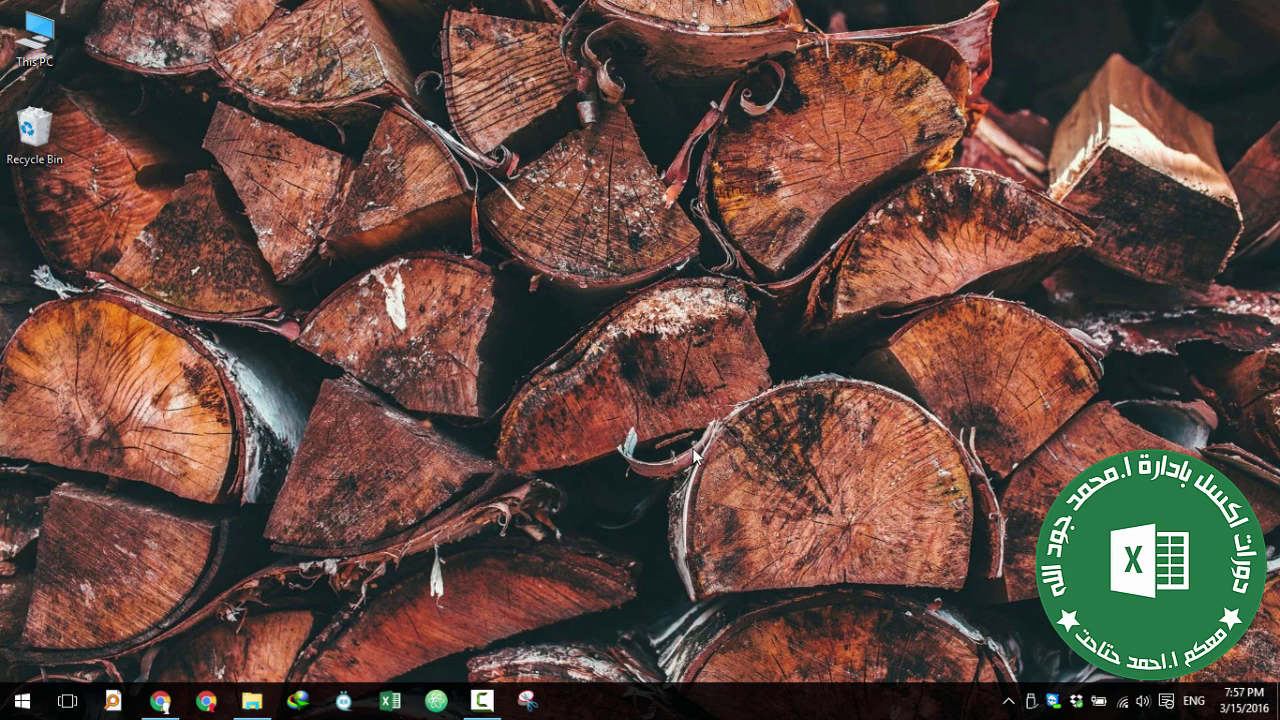
- Start Excel on a blank workbook, try =te (TEXTJOIN) and =sw in J4, then cancel both entries
left_click(390, 700)
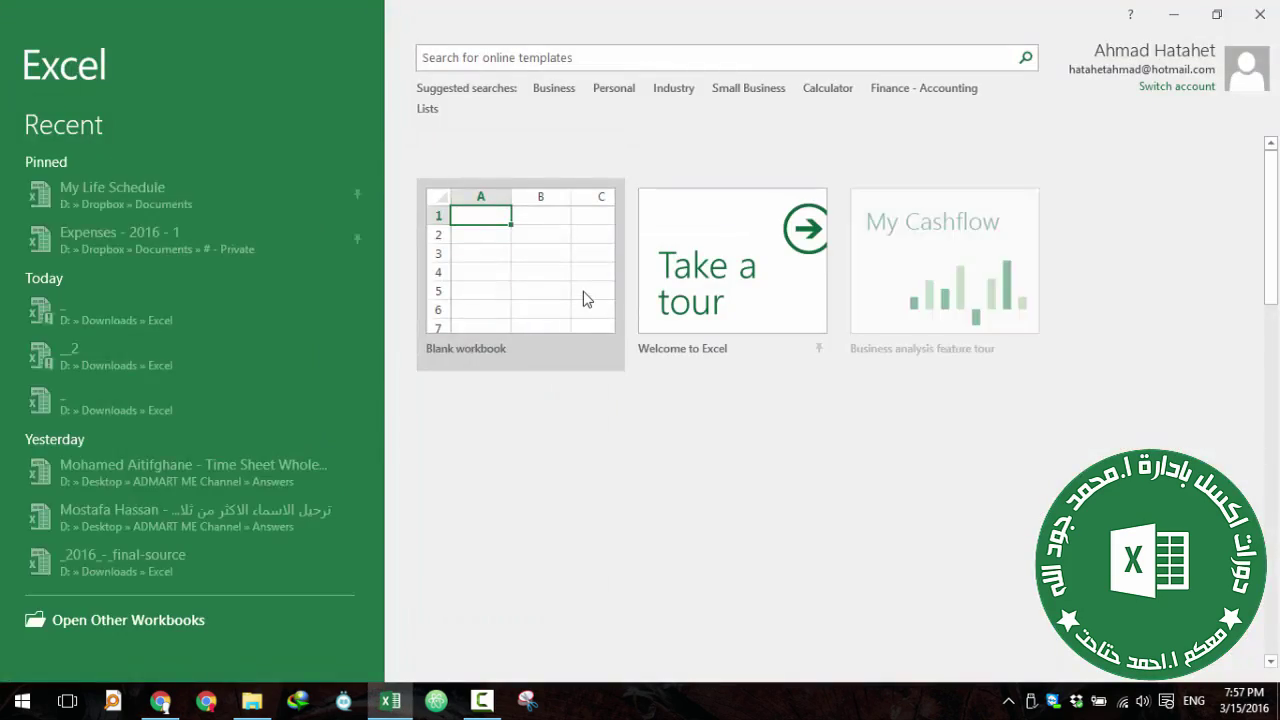
left_click(583, 291)
left_click(583, 289)
type("=")
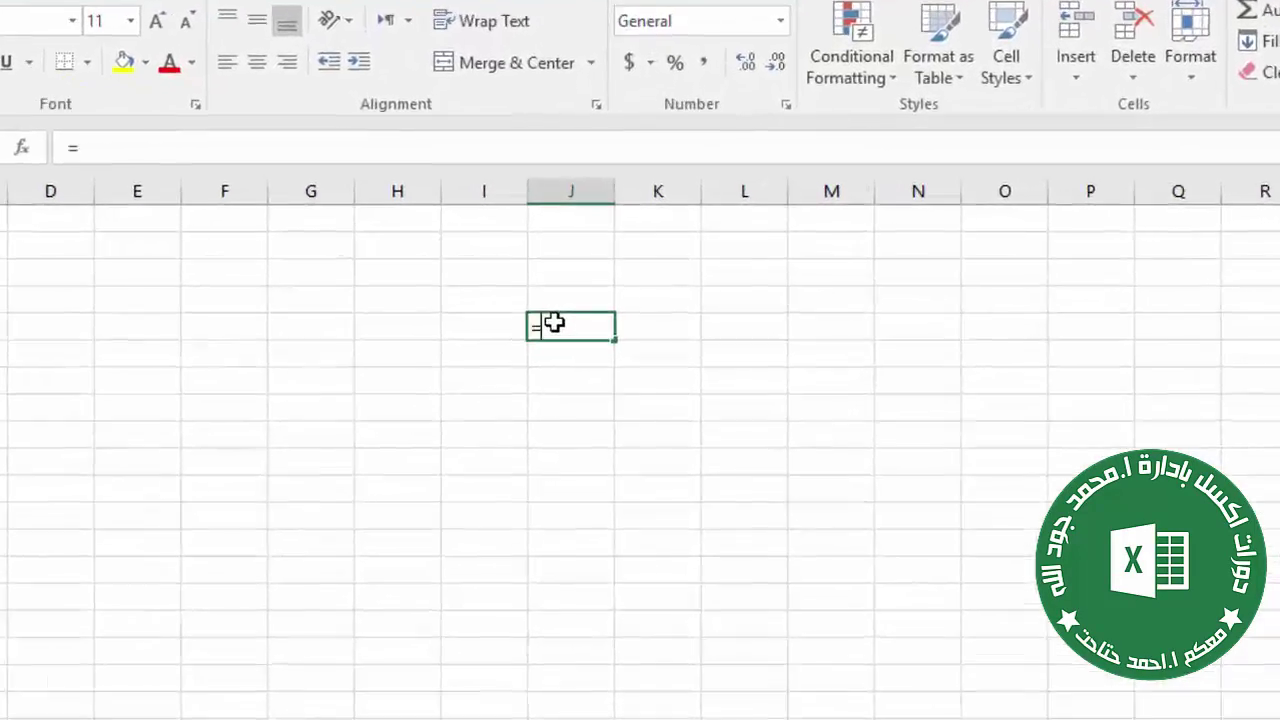
type("te")
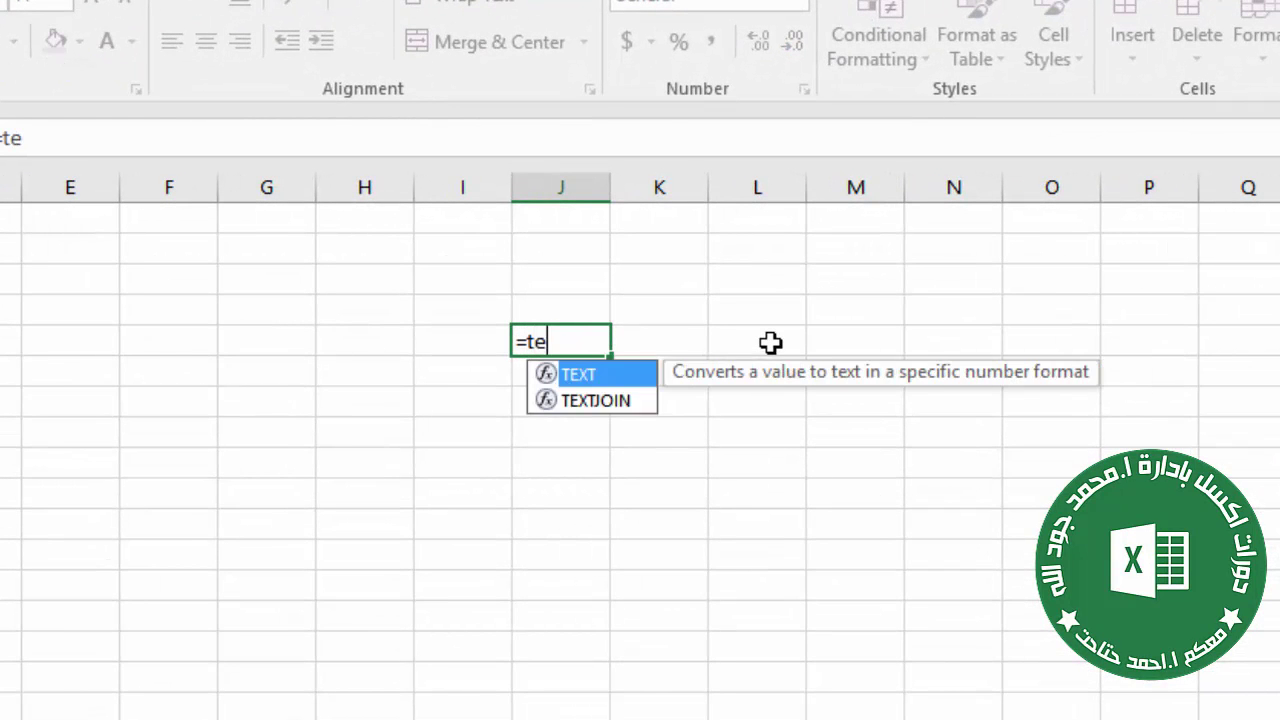
key("Down")
key("Escape")
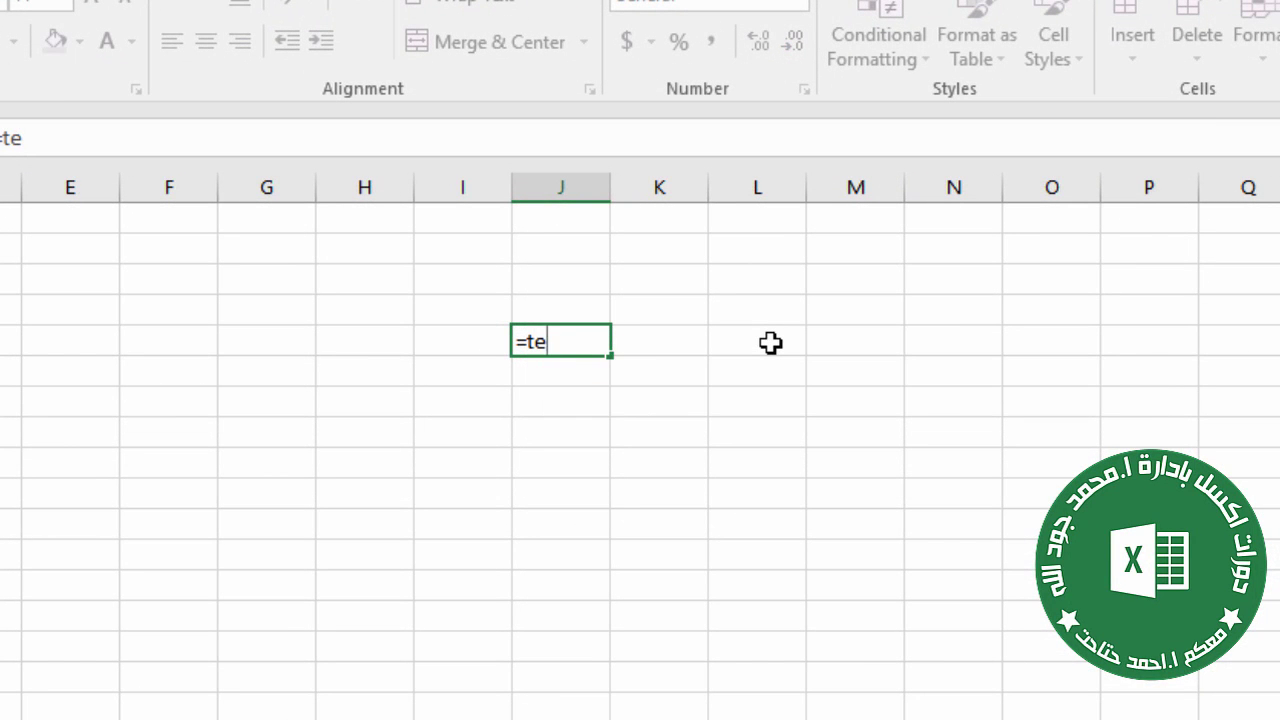
key("Escape")
type("=")
type("sw")
key("Escape")
key("Escape")
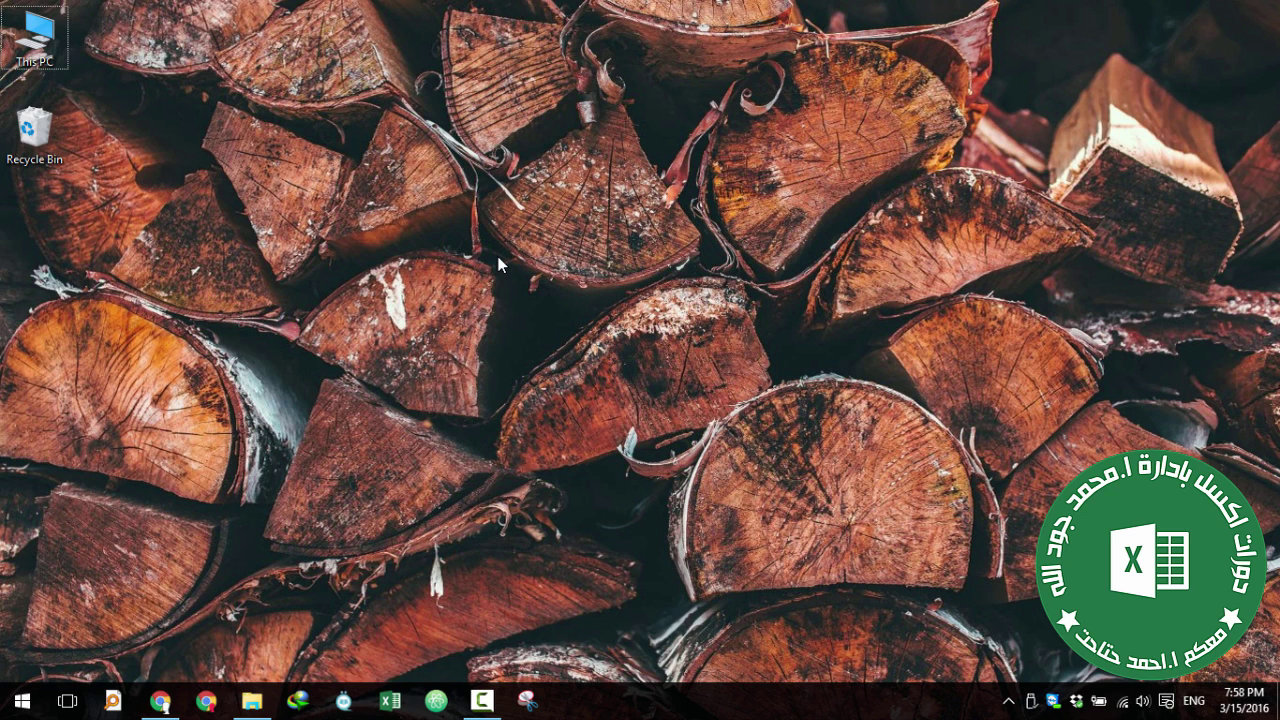
- Run 'Excel /safe' from the Windows Run dialog to launch Excel in Safe Mode
key("super+r")
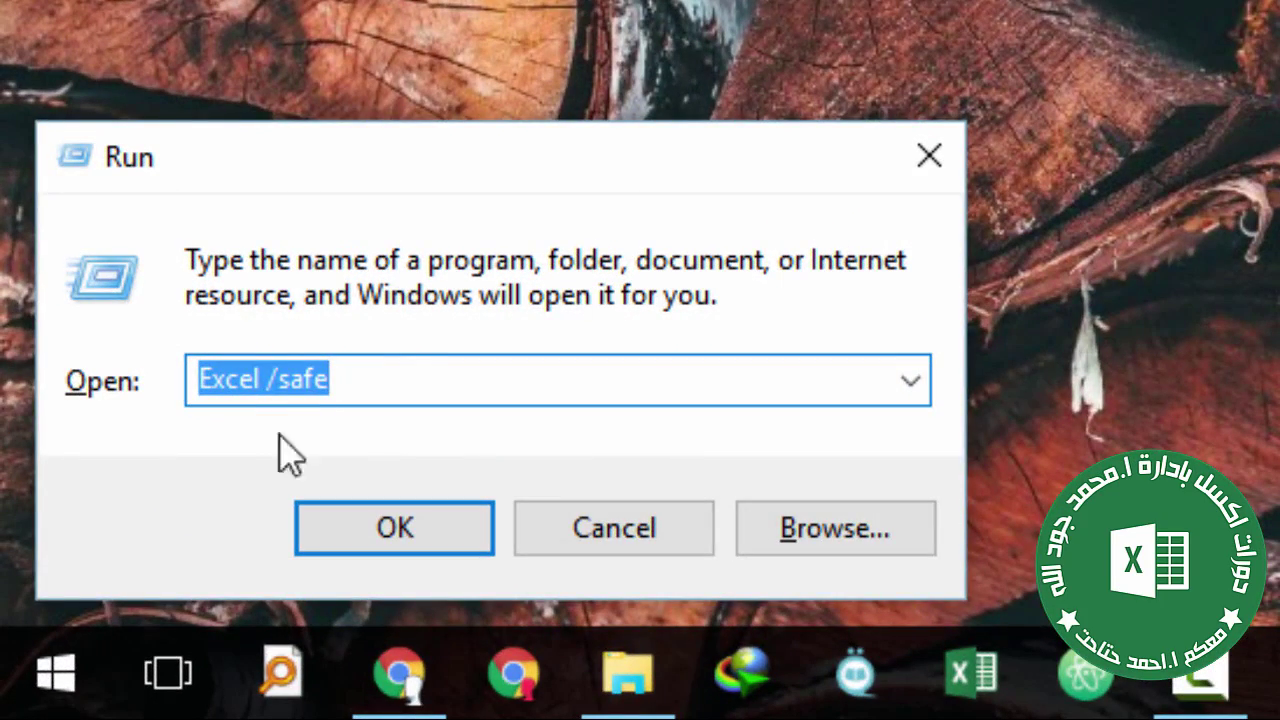
left_click(219, 385)
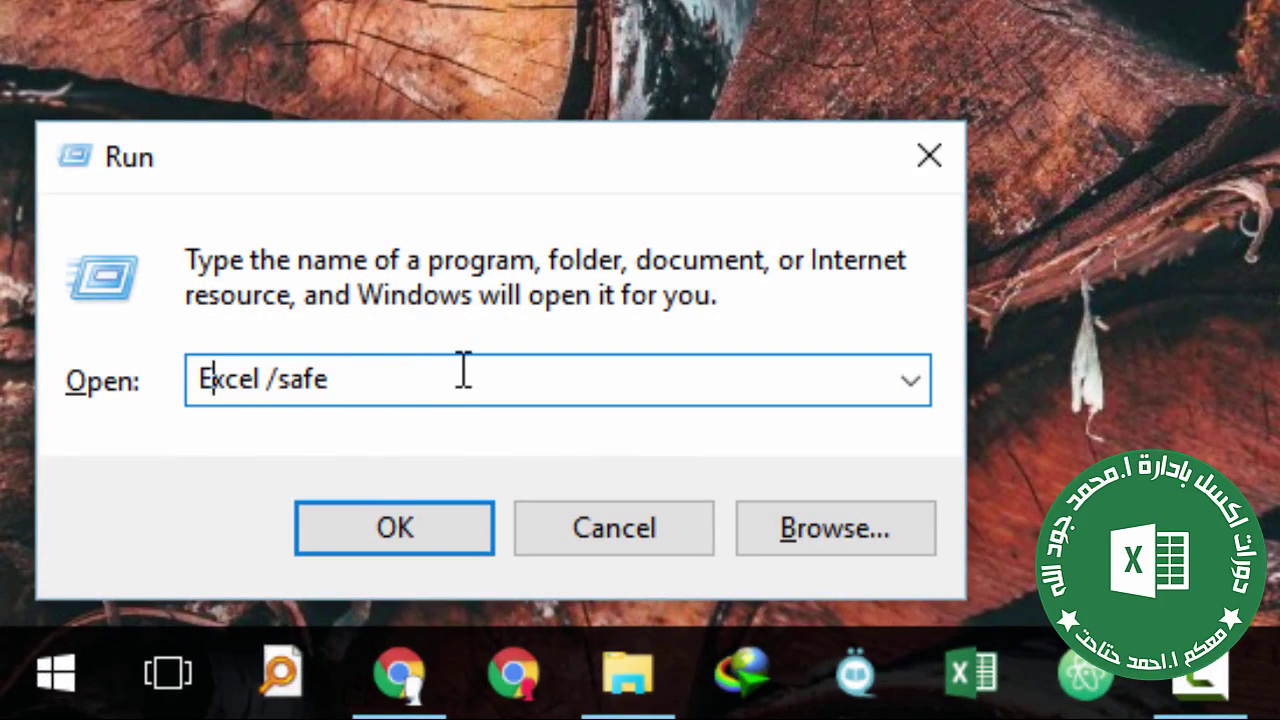
key("Right")
key("Right")
key("Right")
key("Right")
key("Left")
key("Left")
key("Left")
key("Left")
key("Left")
key("shift+Right")
key("shift+Right")
key("shift+Right")
key("shift+Right")
key("shift+Right")
key("shift+Right")
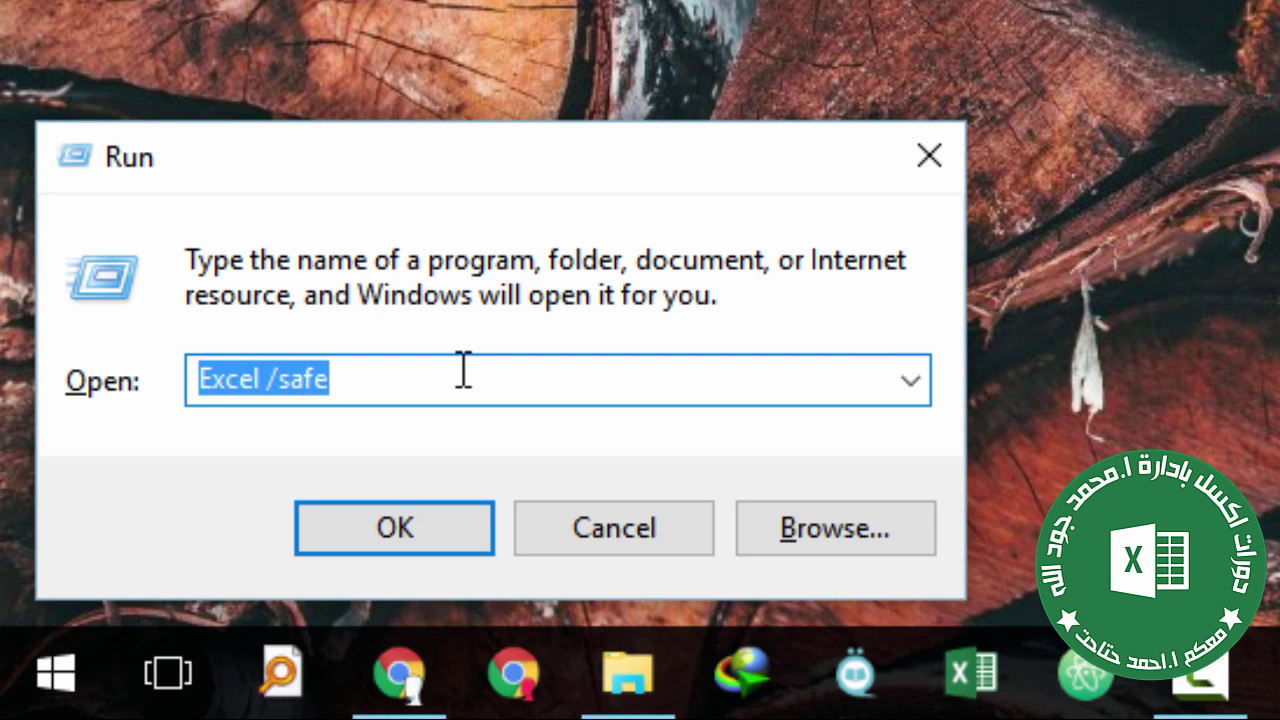
type("Exc")
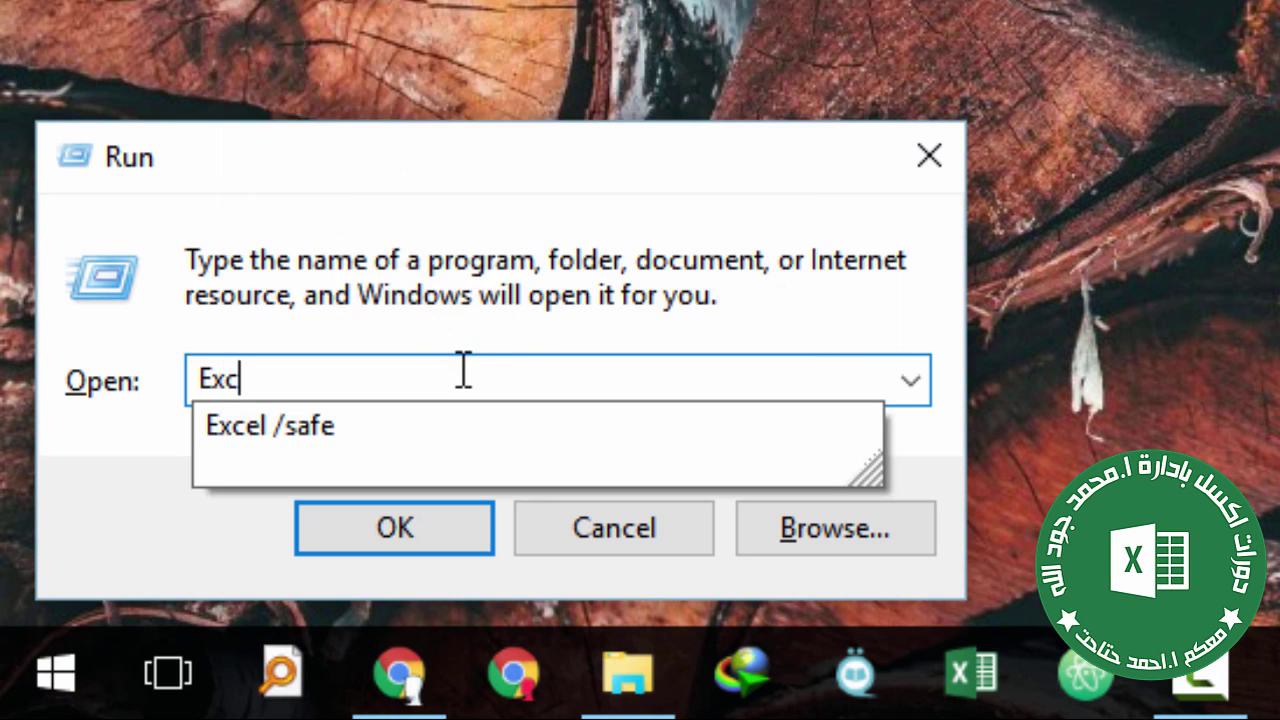
type("el ")
type("/")
type("safe")
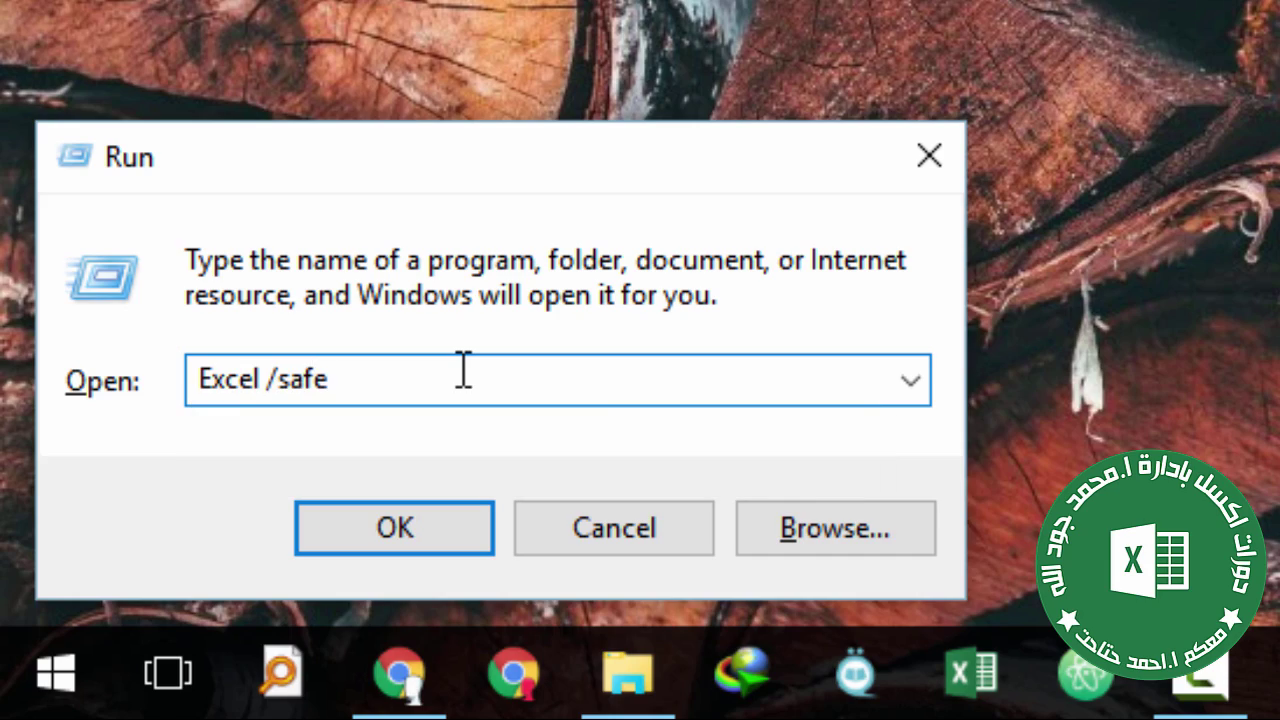
key("Return")
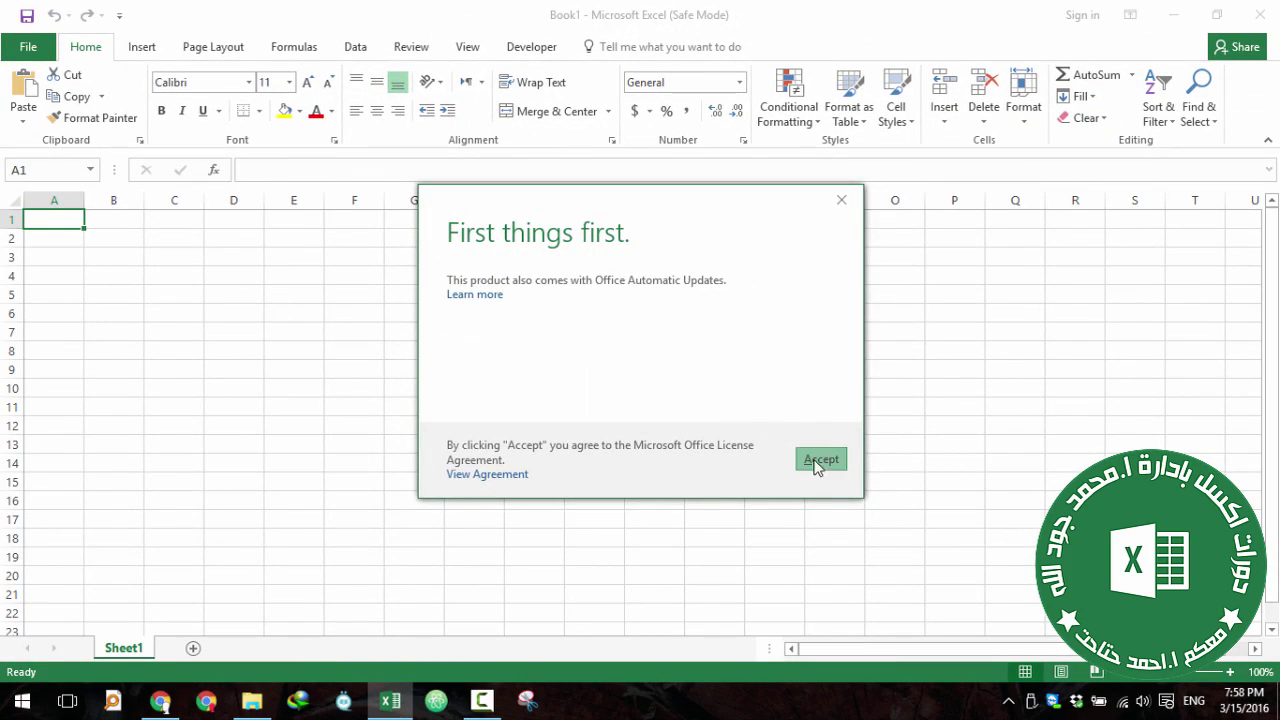
- Accept the First things first prompt and show the COM Add-ins list from Excel Options' Add-ins page
left_click(817, 465)
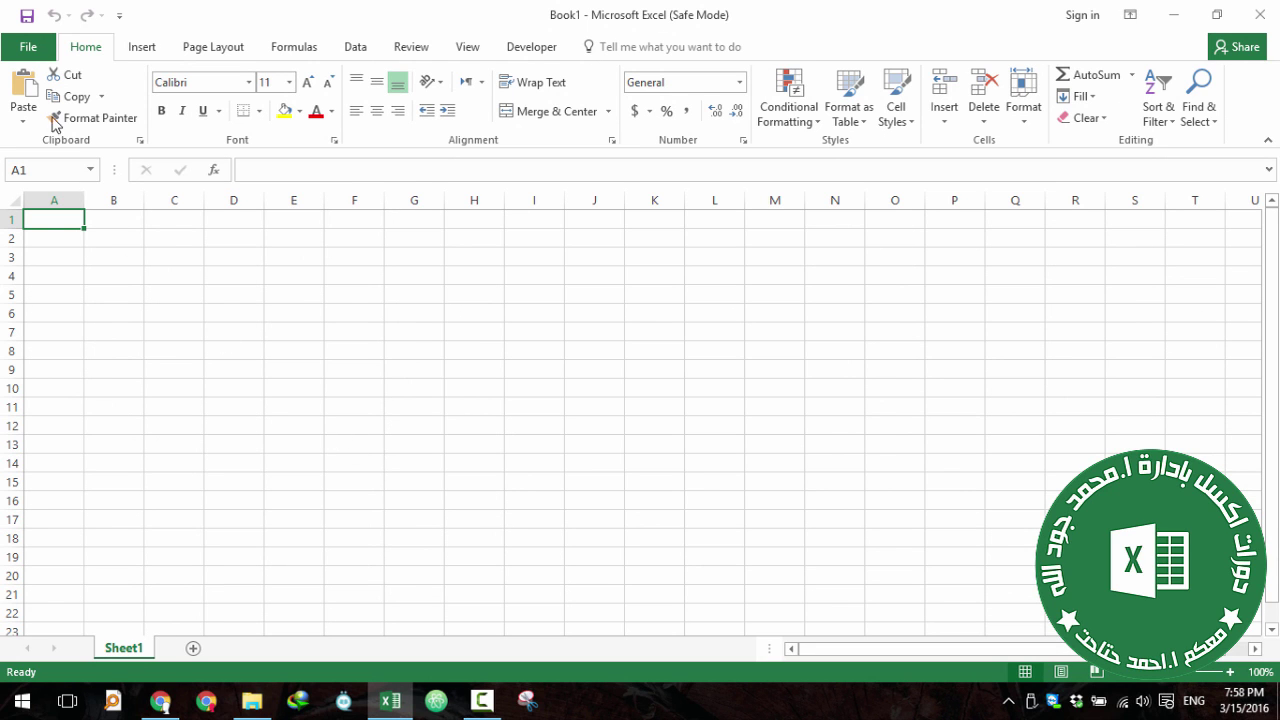
left_click(28, 47)
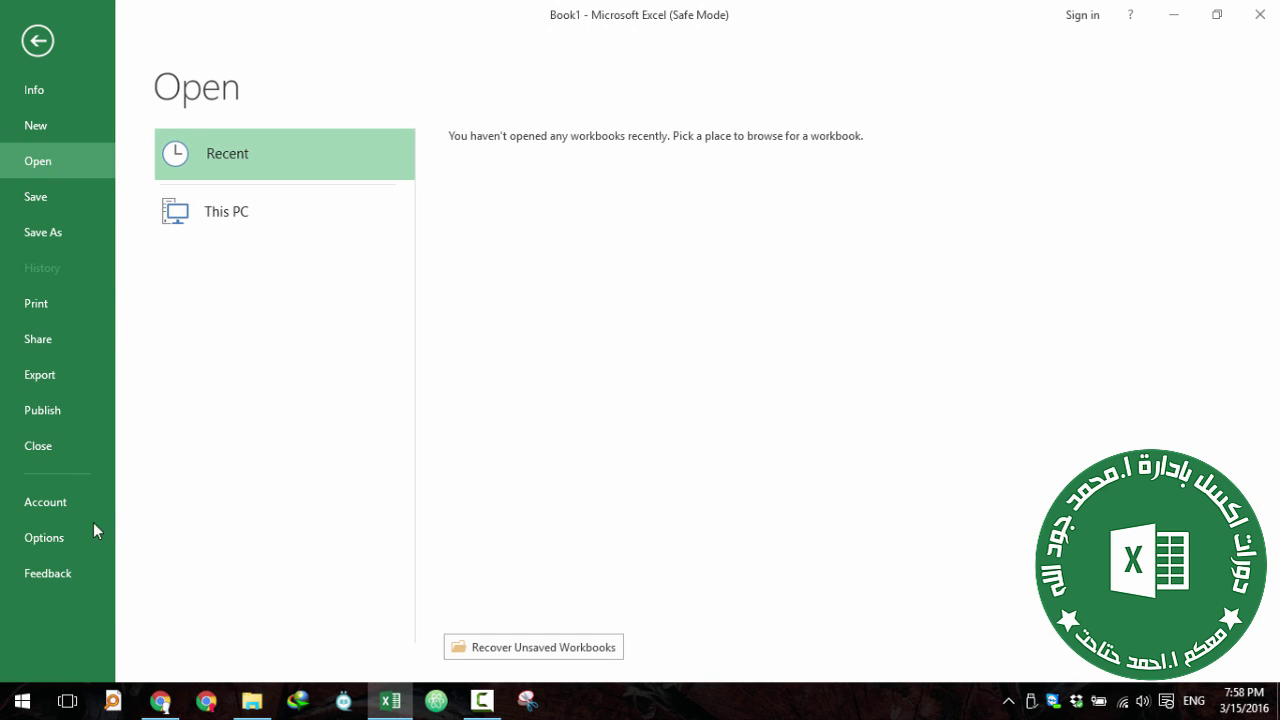
left_click(74, 530)
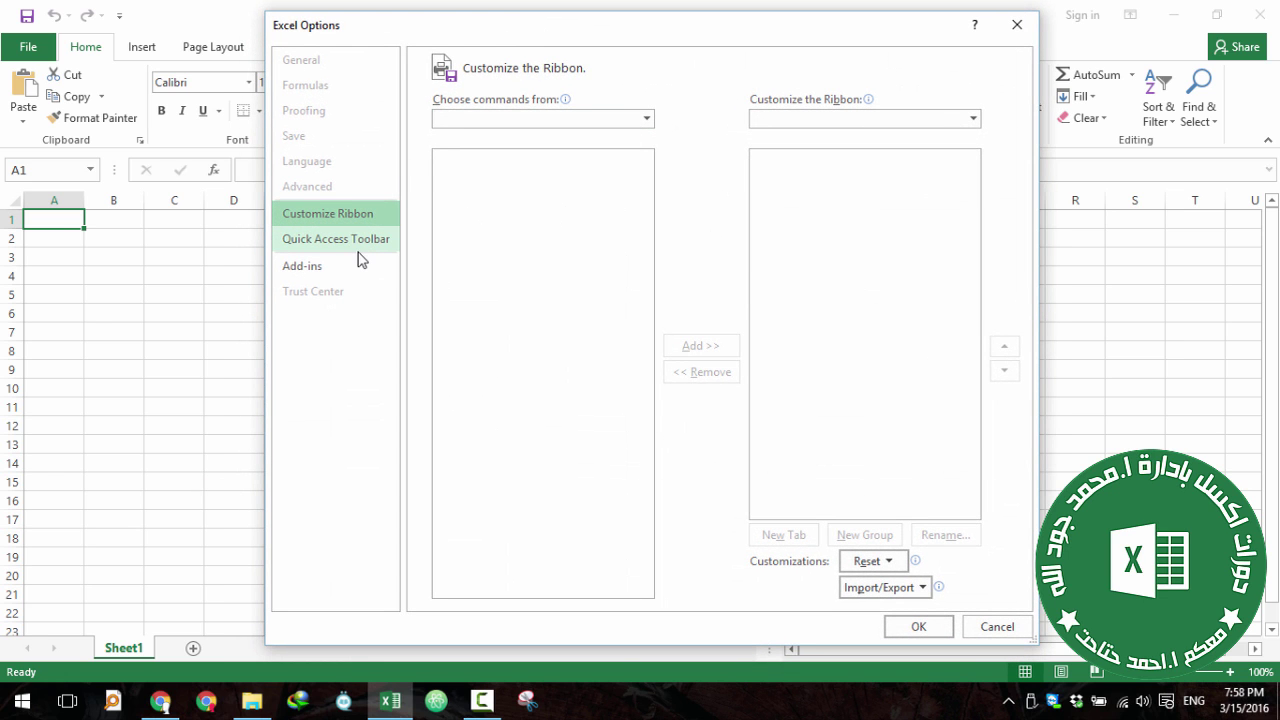
left_click(305, 267)
left_click(577, 588)
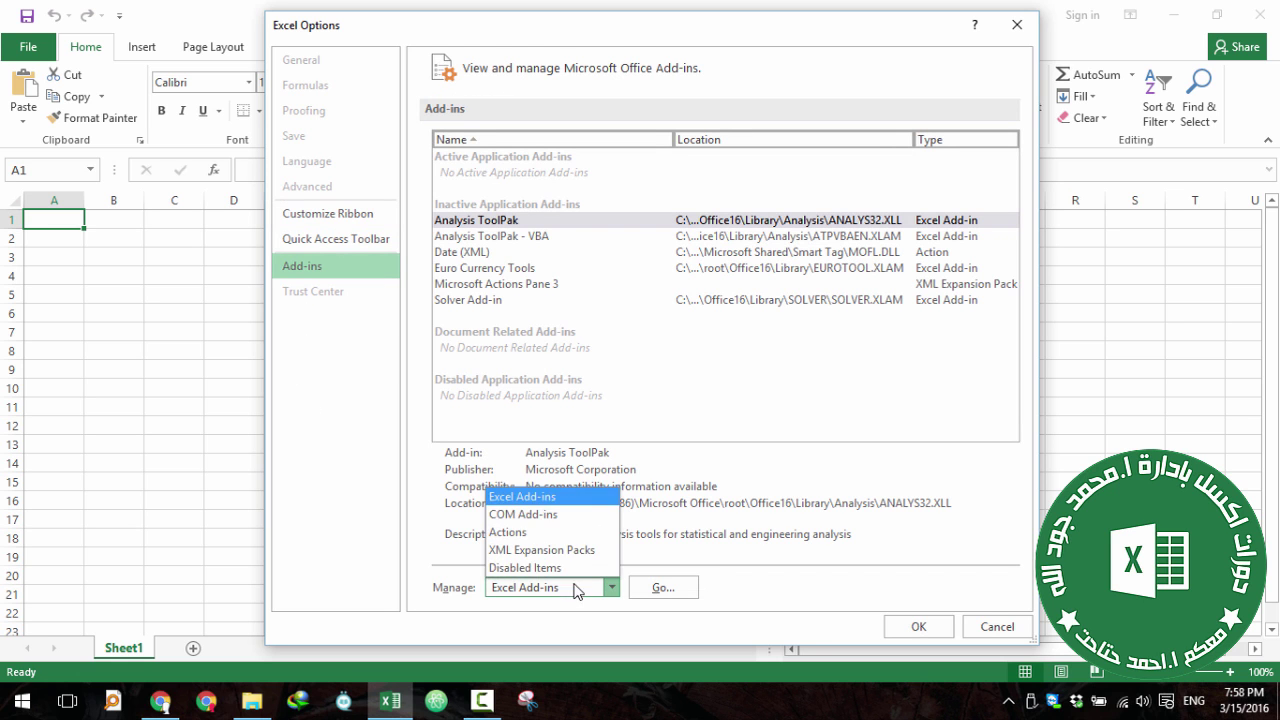
left_click(540, 514)
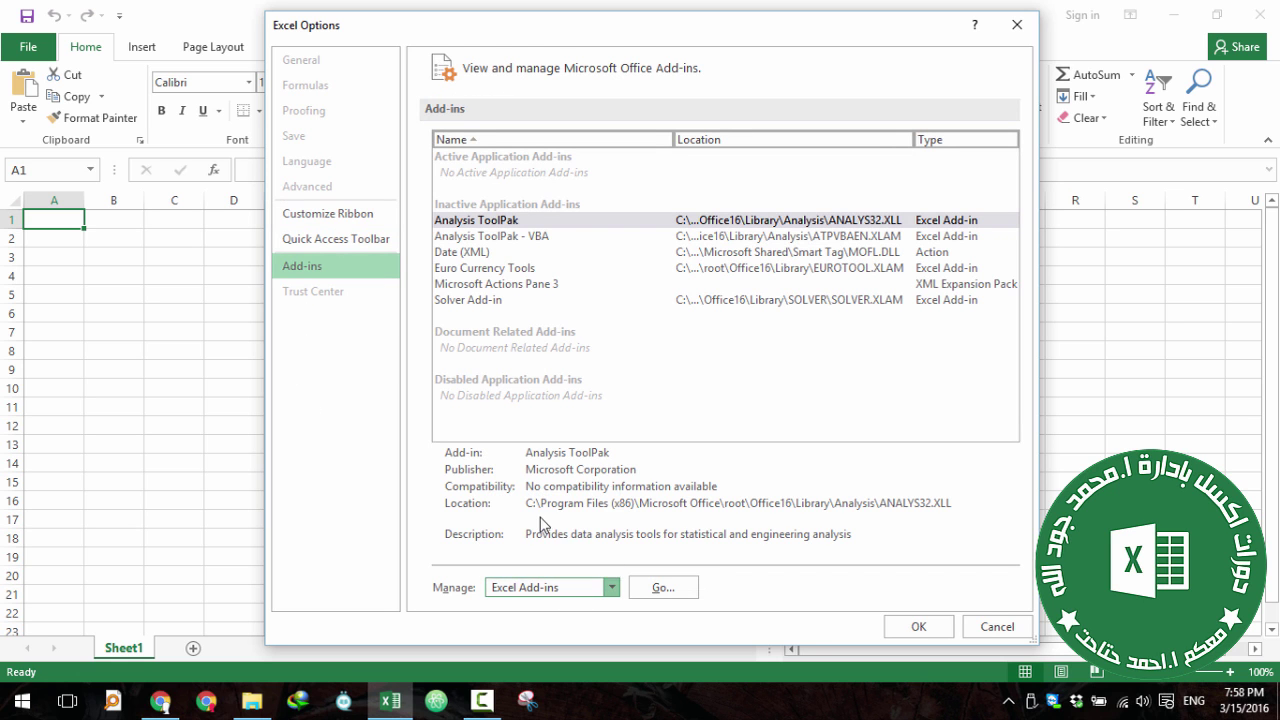
left_click(660, 583)
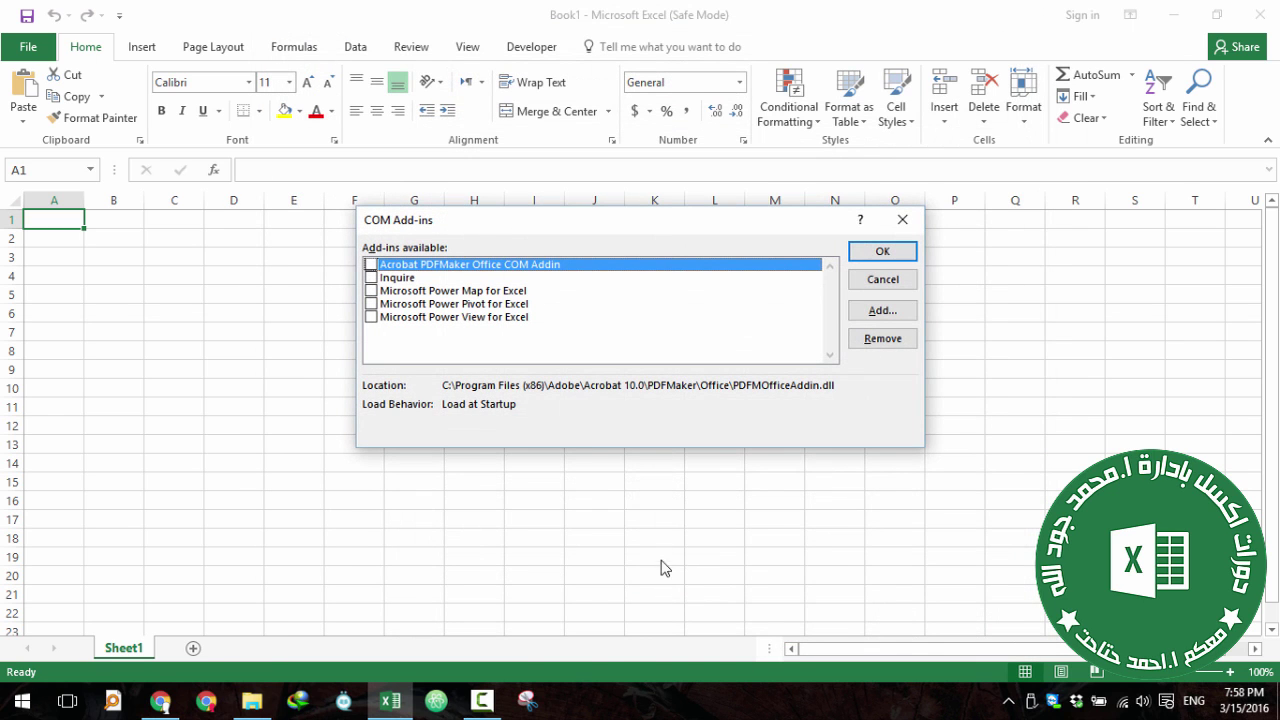
- Tick Acrobat PDFMaker, Inquire, Power Map, Power Pivot and Power View in the COM Add-ins list
left_click(371, 316)
left_click(374, 303)
left_click(374, 290)
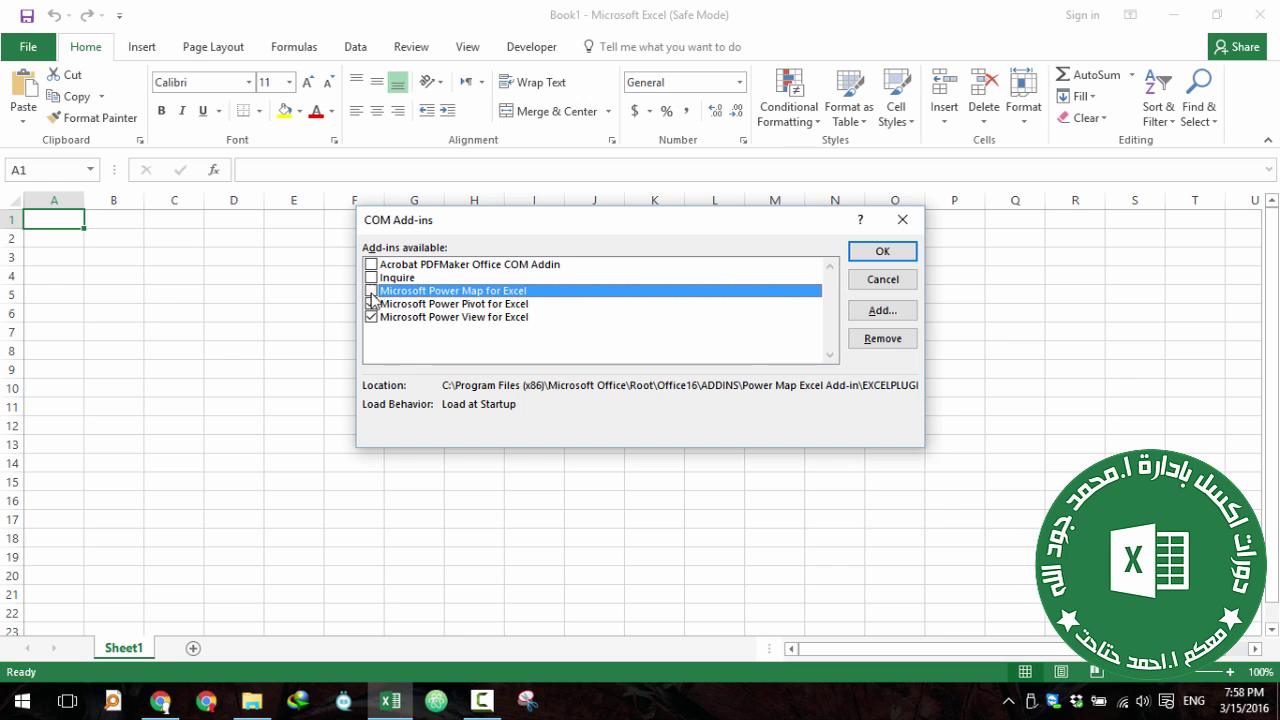
left_click(374, 303)
left_click(371, 316)
left_click(371, 264)
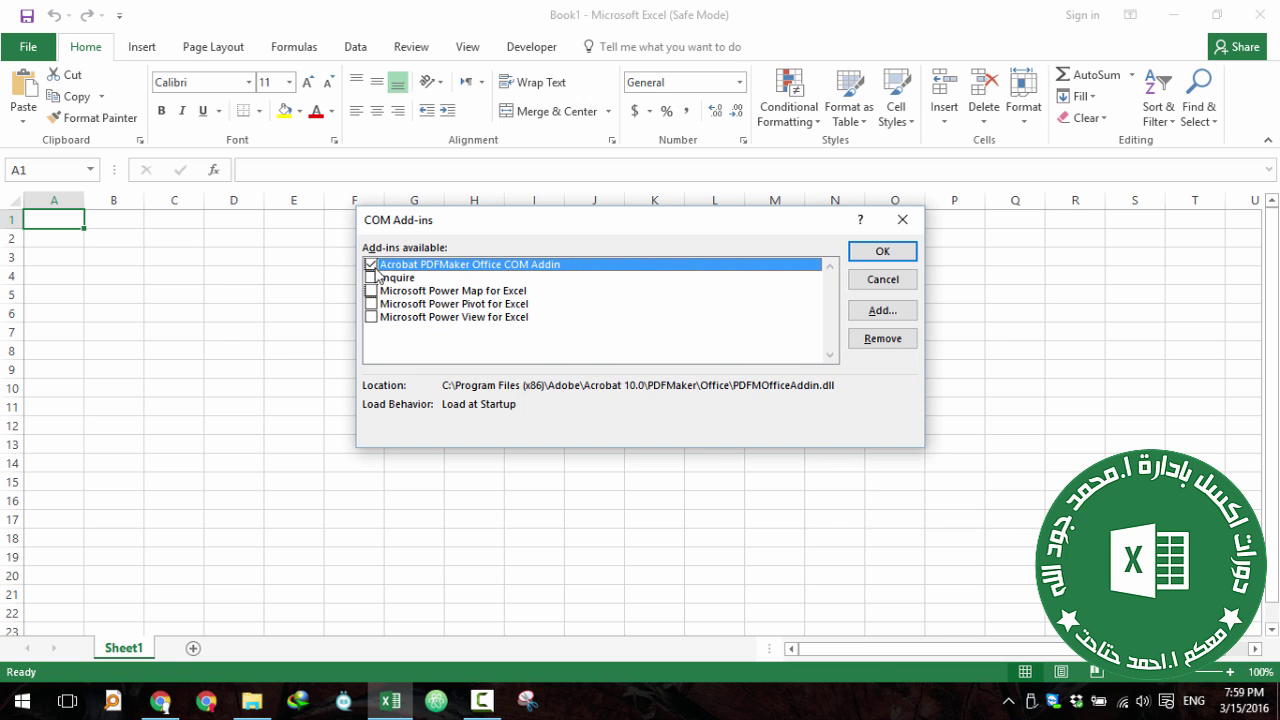
left_click(371, 277)
left_click(371, 290)
left_click(371, 303)
left_click(371, 316)
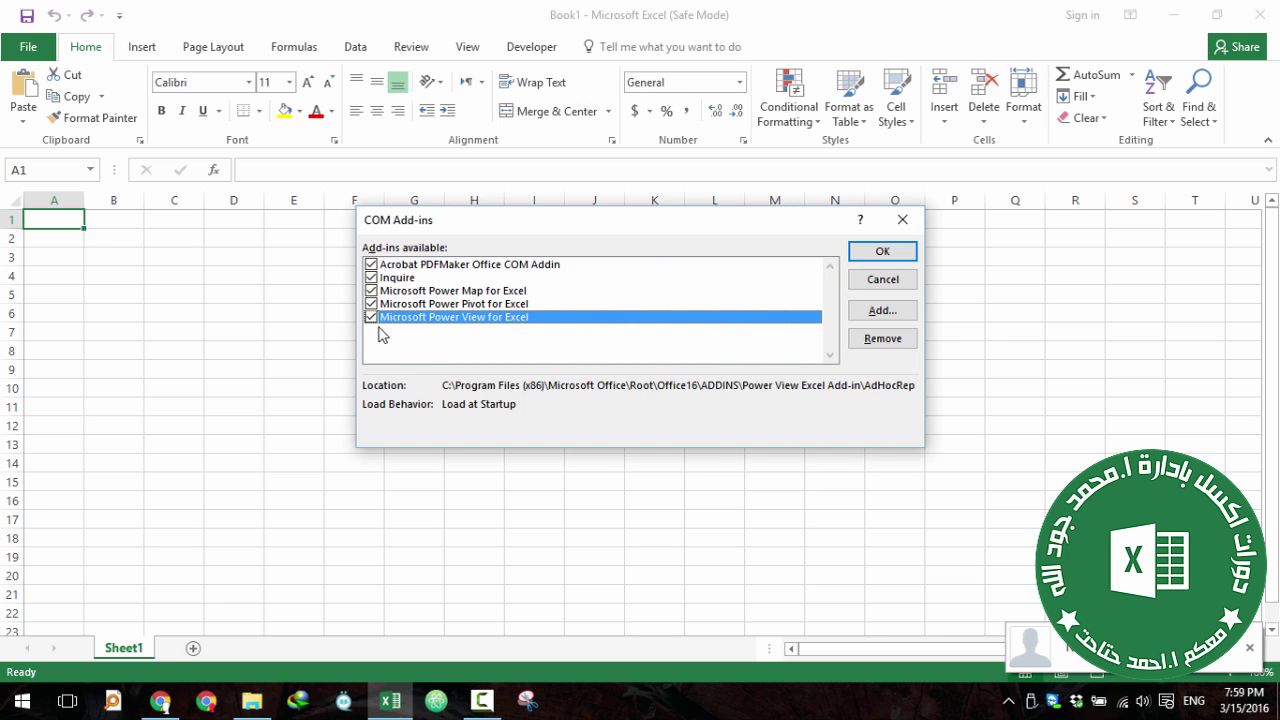
- Untick all five add-ins again, leaving them disabled, and confirm with OK
left_click(371, 264)
left_click(371, 277)
left_click(371, 290)
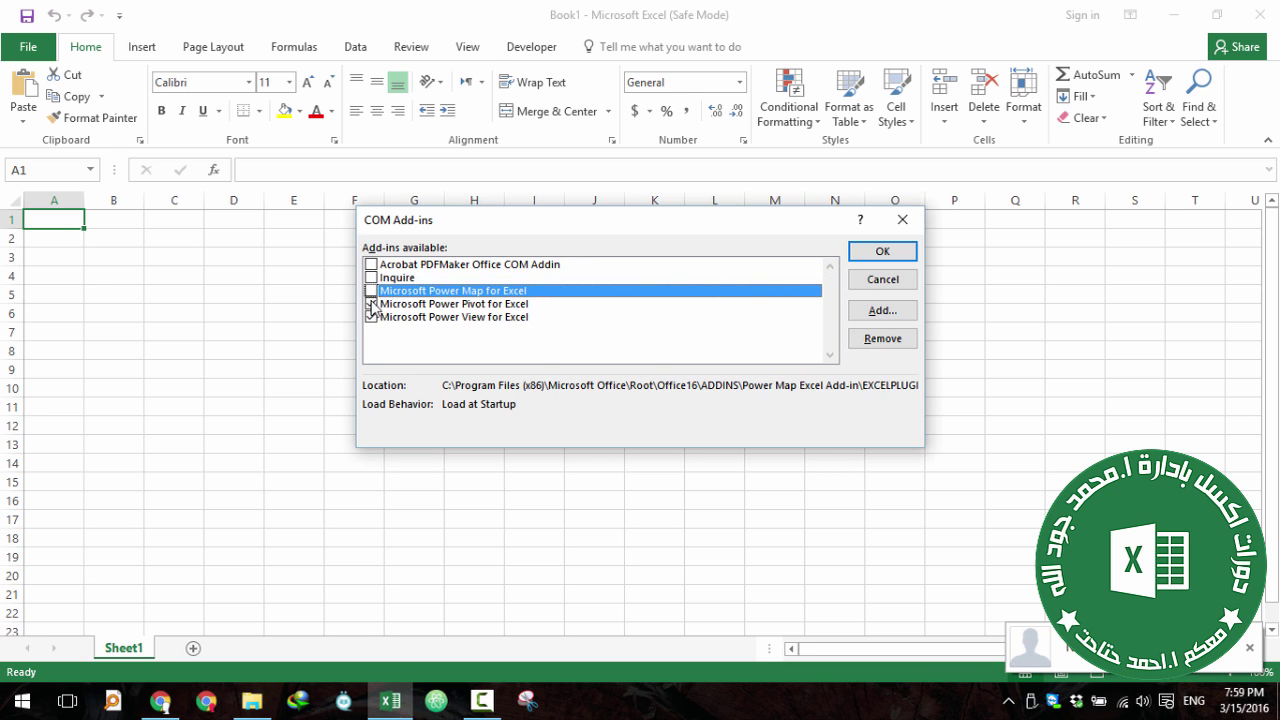
left_click(371, 303)
left_click(374, 318)
left_click(882, 251)
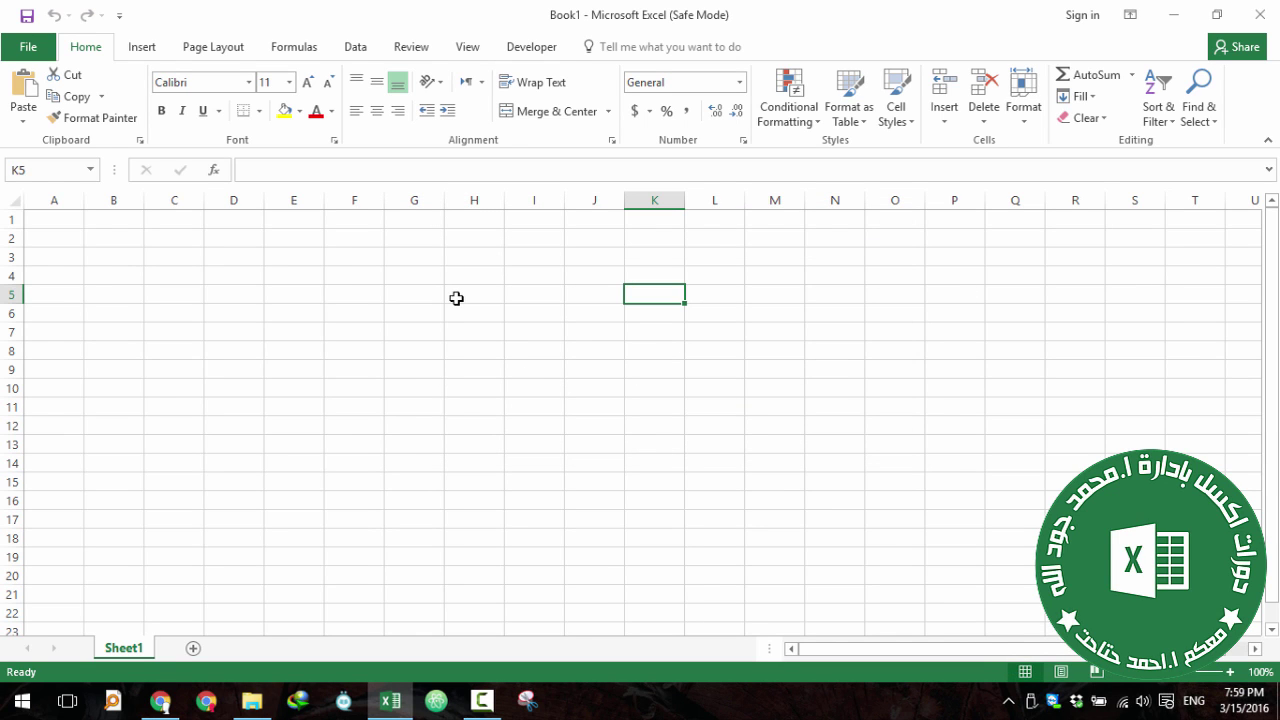
left_click(1276, 15)
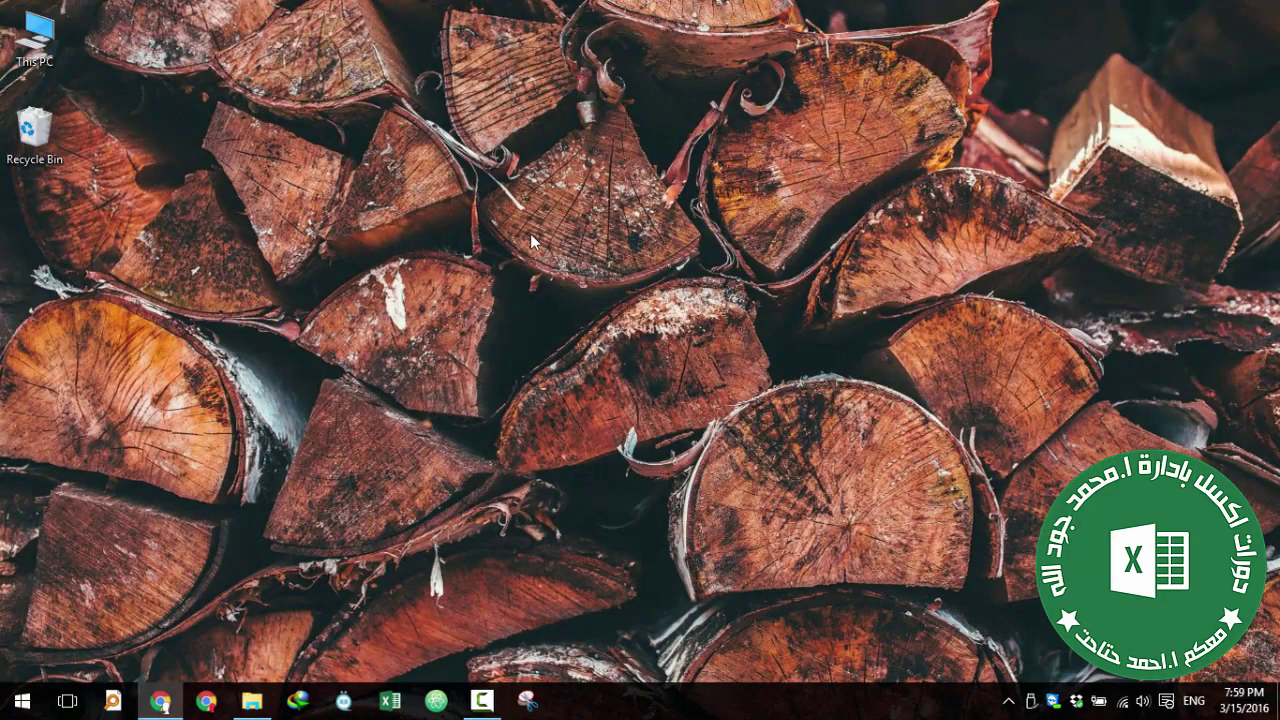
right_click(373, 288)
left_click(401, 334)
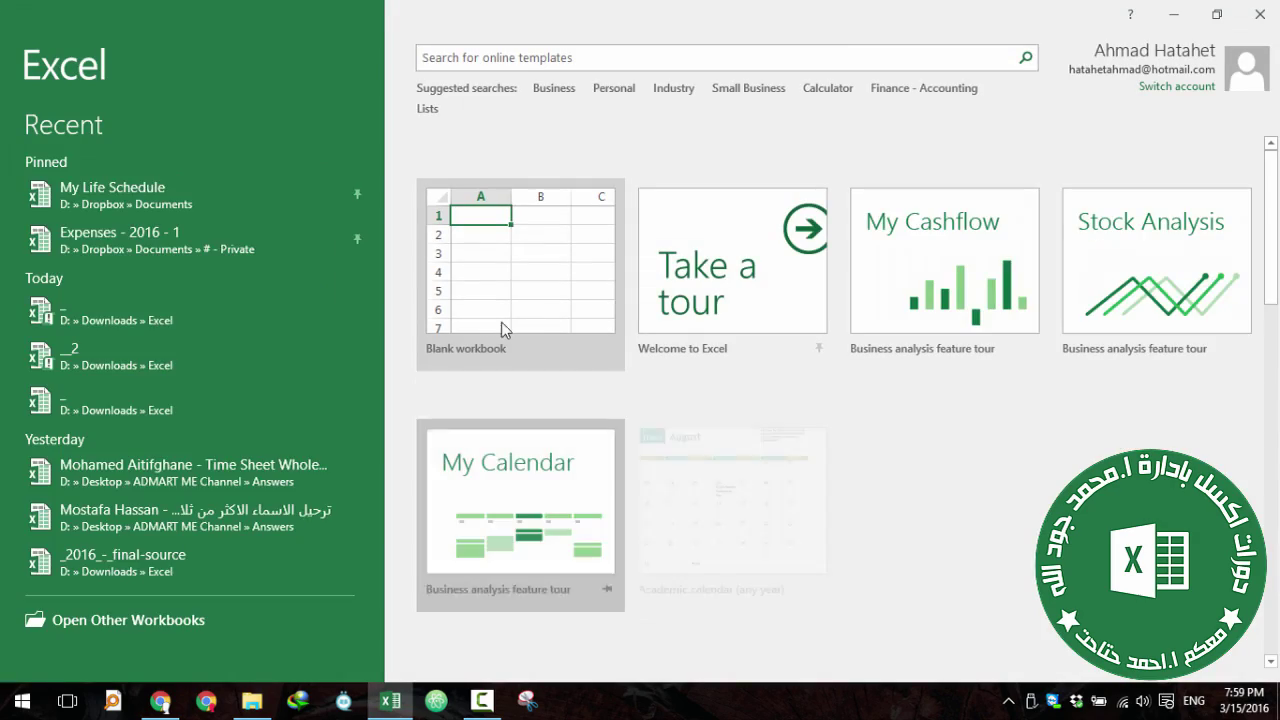
left_click(504, 325)
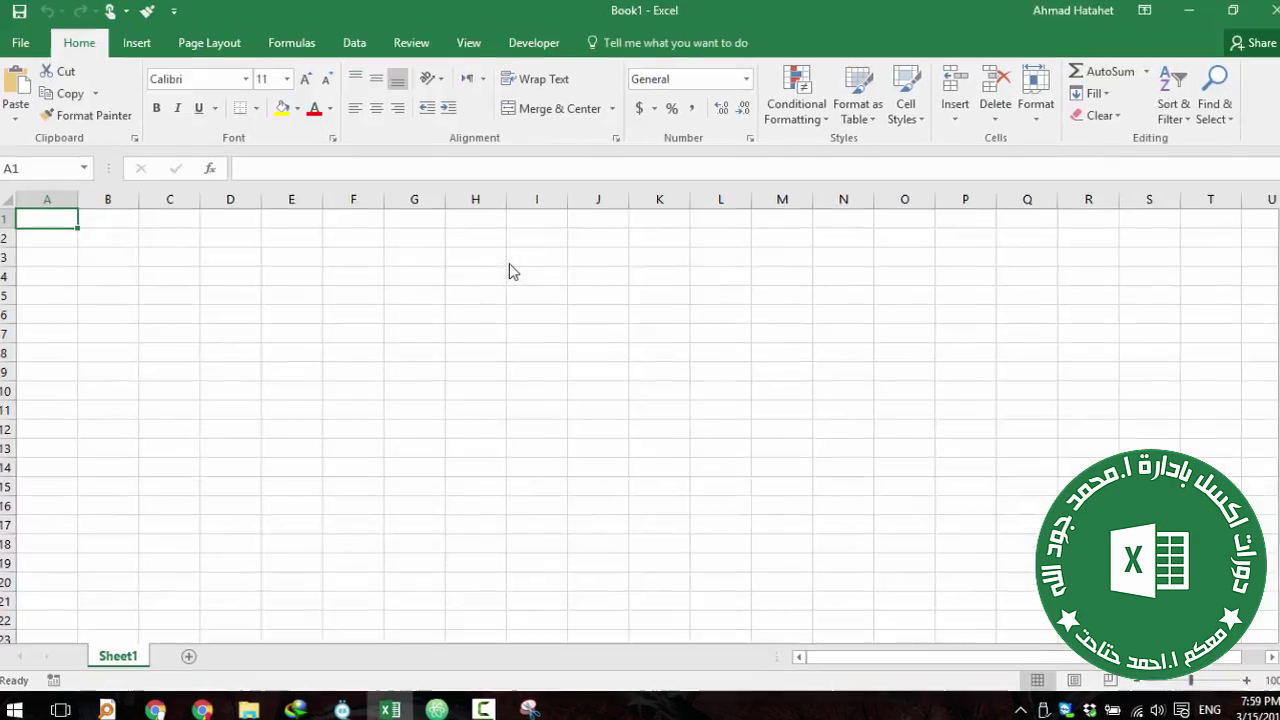
left_click(511, 272)
type("=")
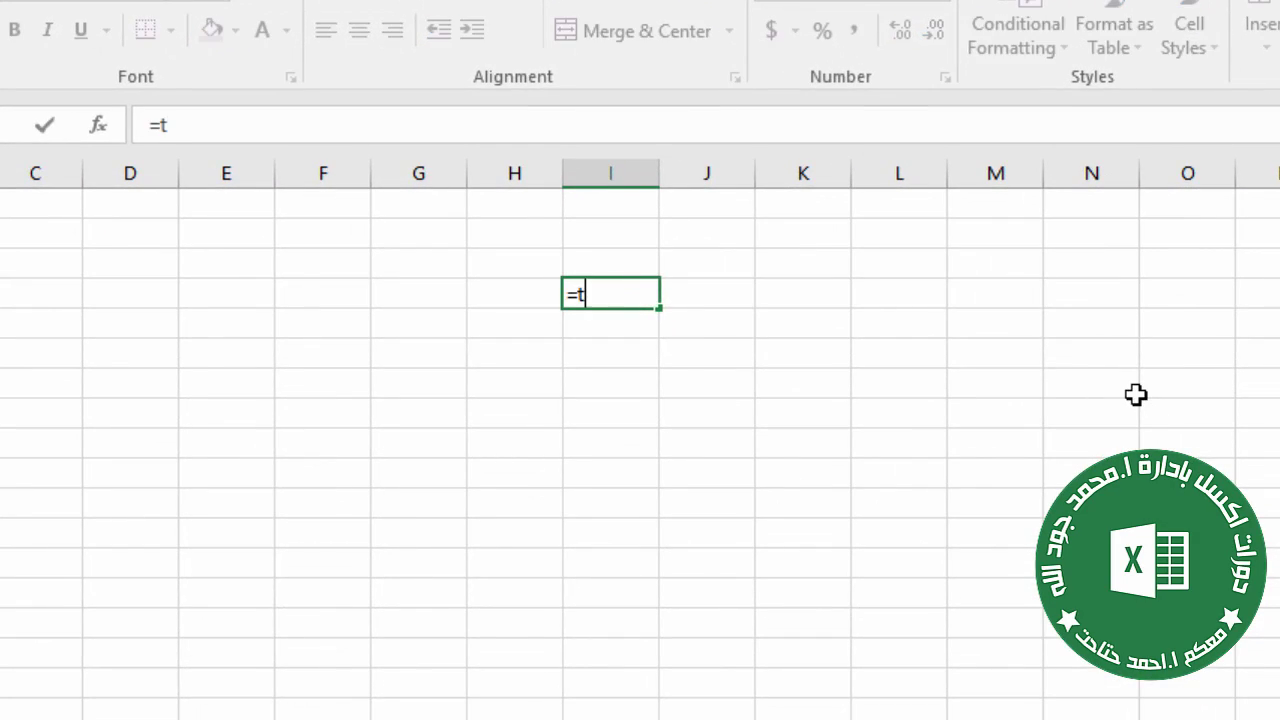
type("te")
key("Down")
key("Tab")
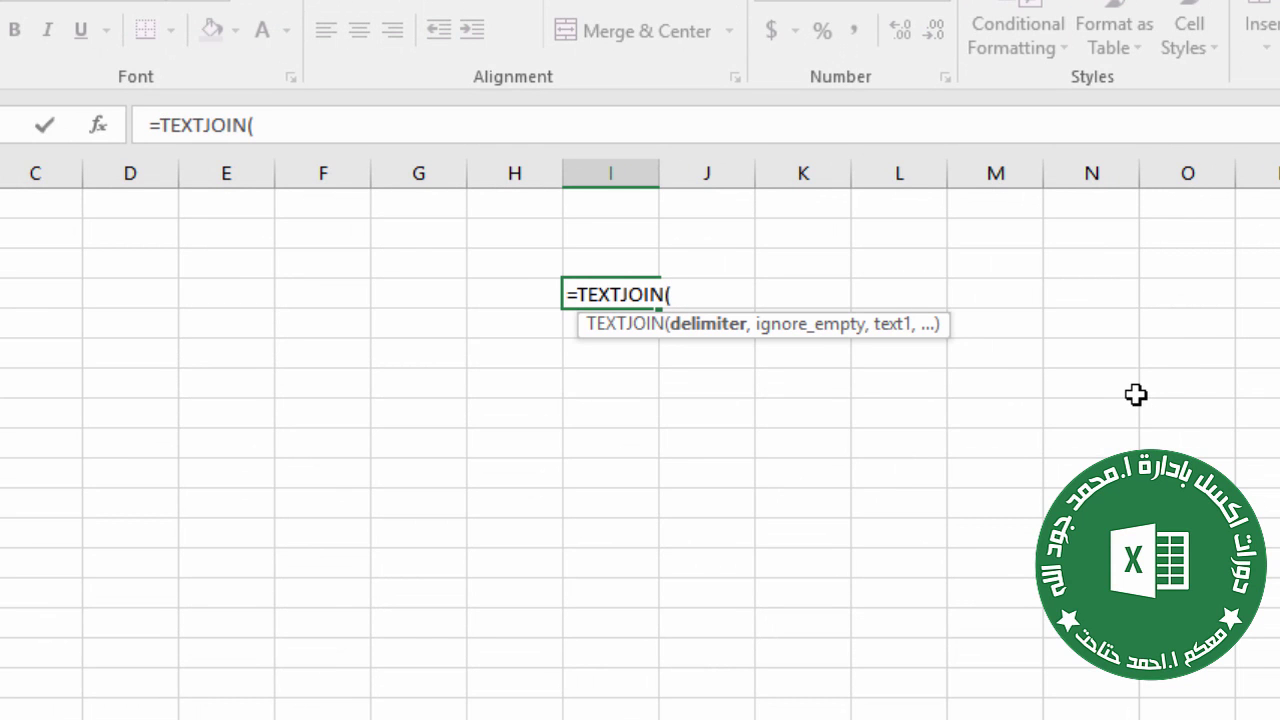
key("Escape")
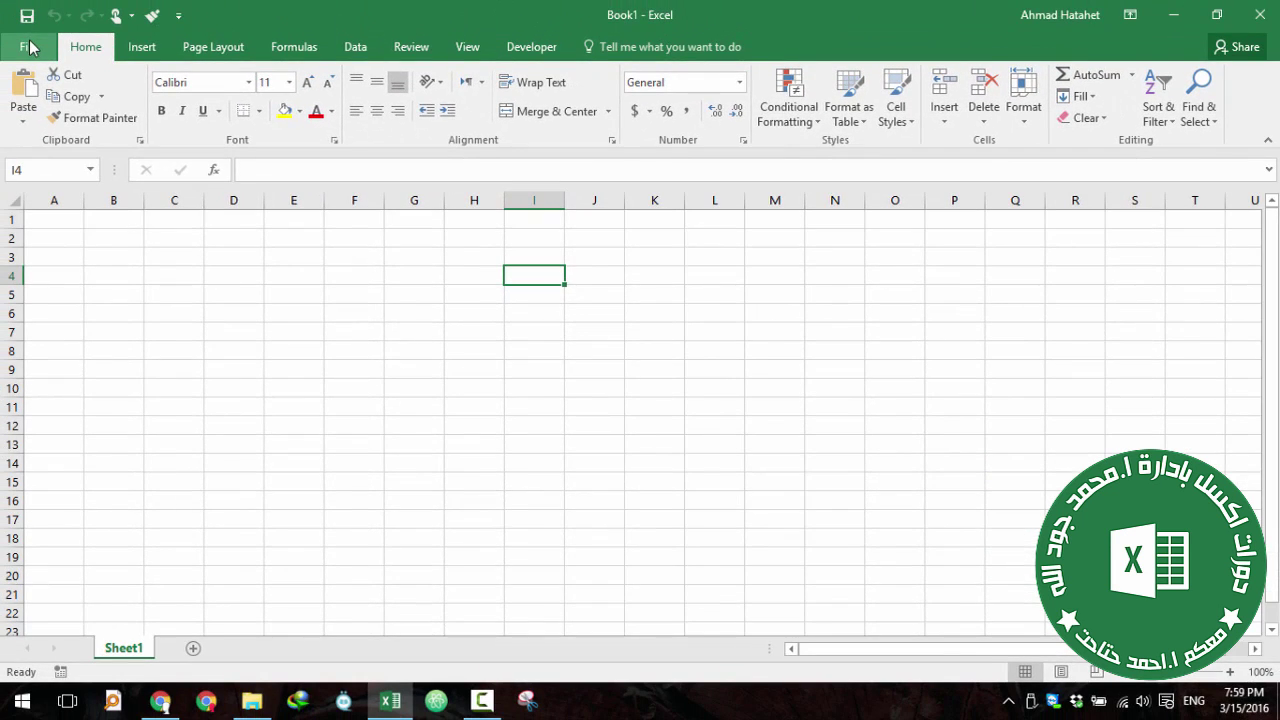
- Tick Power Map, Power Pivot and Power View in the COM Add-ins dialog and confirm with OK
left_click(23, 46)
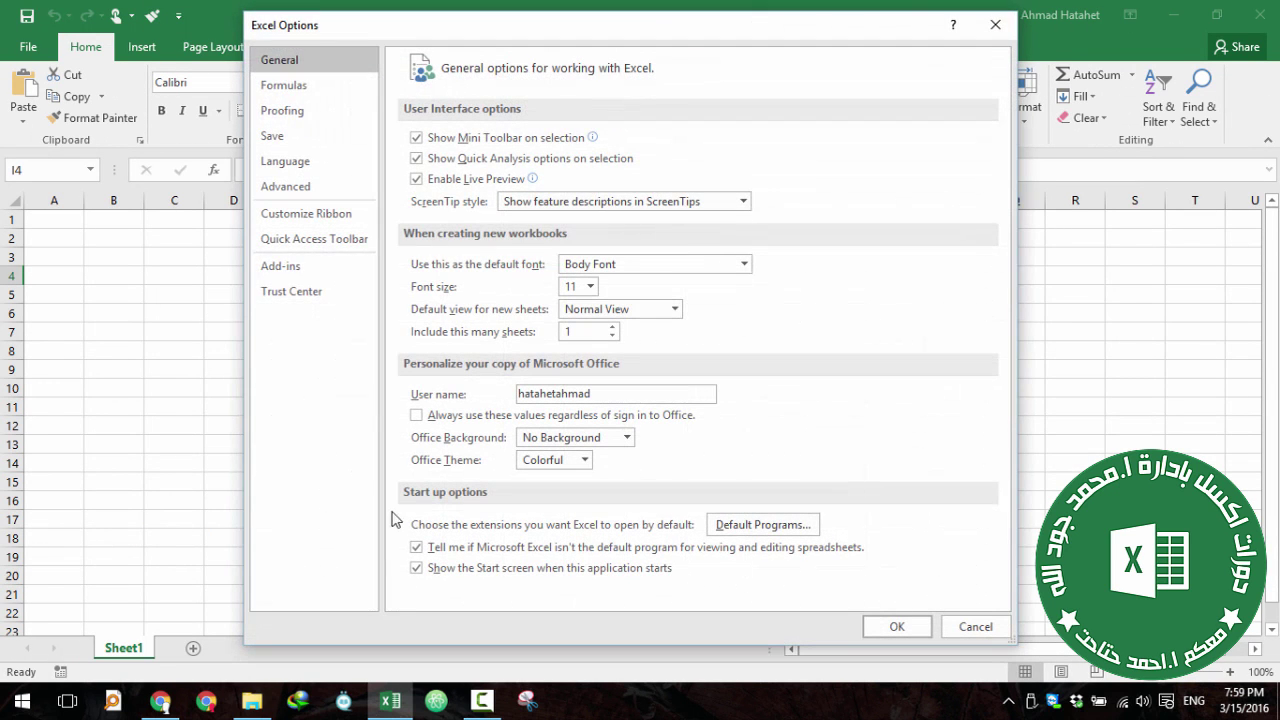
left_click(550, 588)
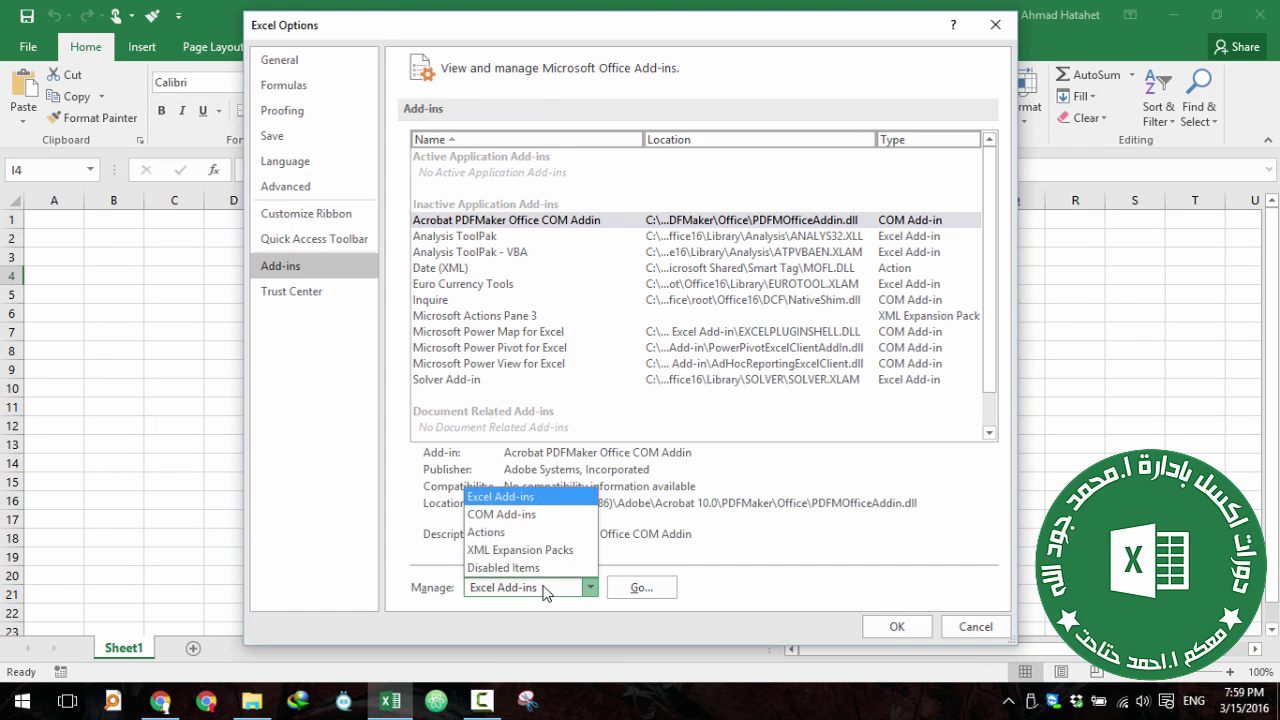
left_click(505, 511)
left_click(640, 588)
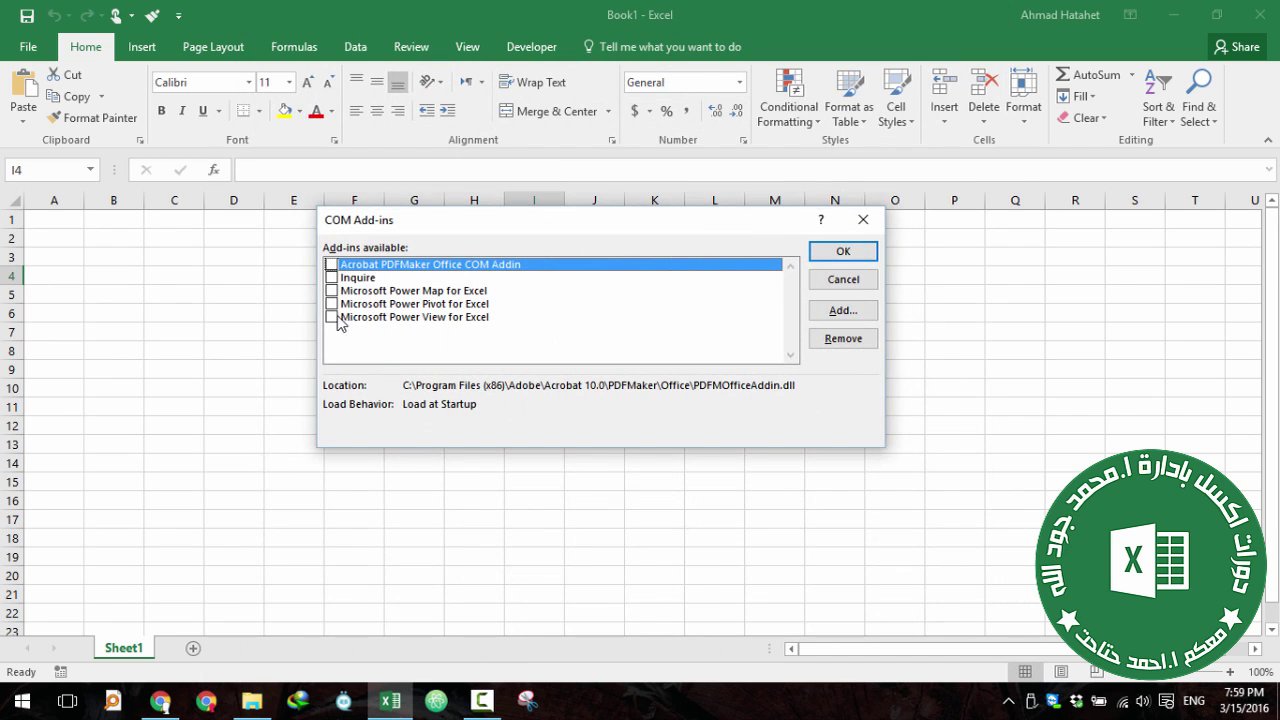
left_click(331, 290)
left_click(331, 303)
left_click(331, 316)
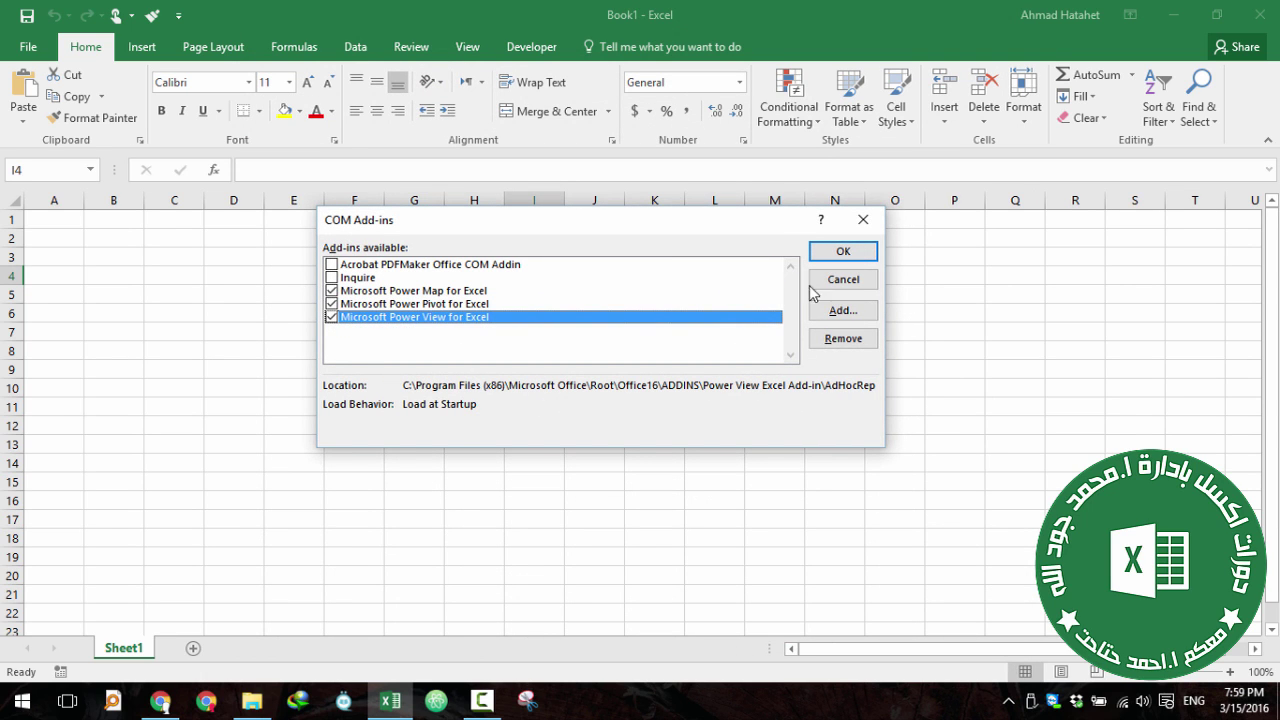
left_click(843, 251)
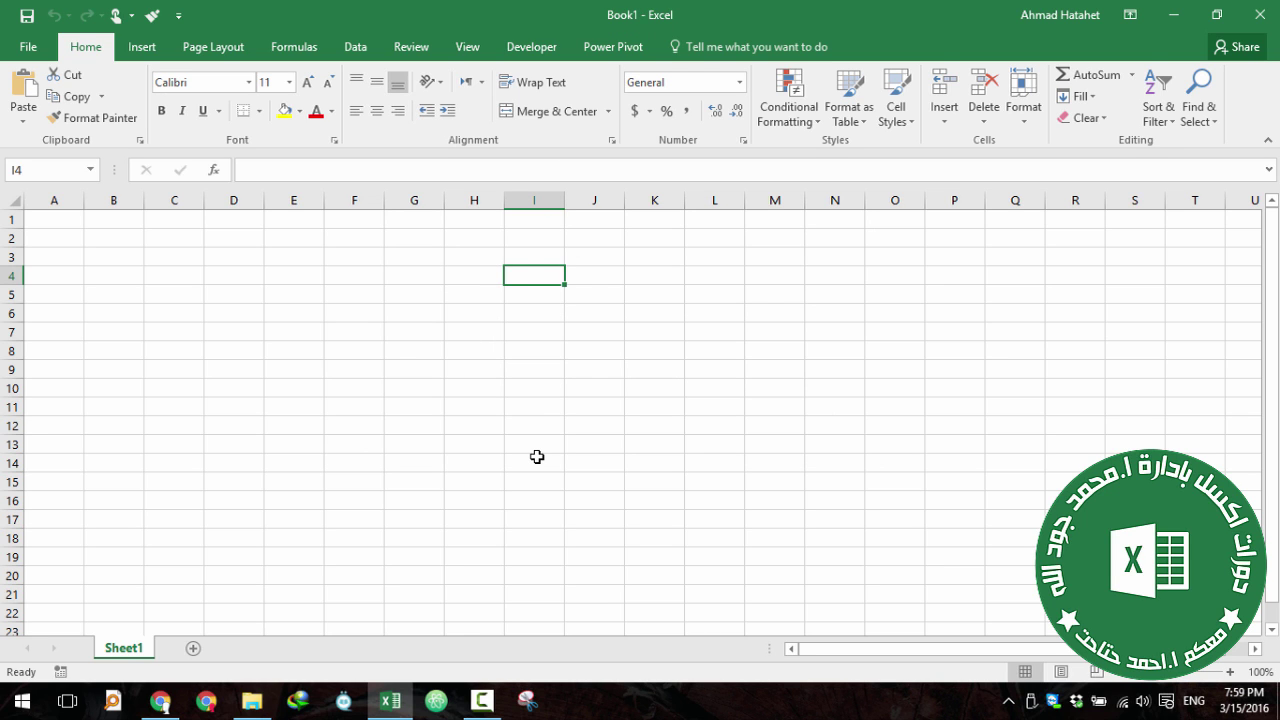
- Try =TEXTJOIN( in I4, cancel it, and close Excel choosing Don't Save
type("=te")
key("Down")
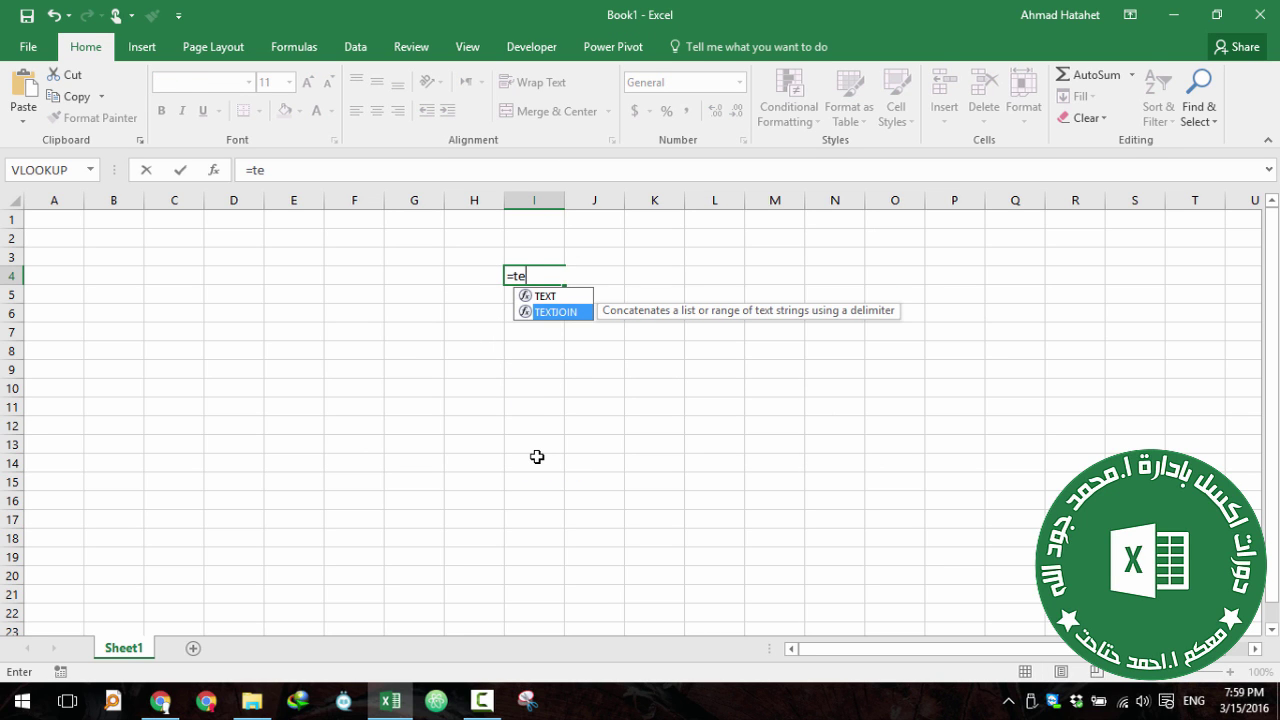
key("Tab")
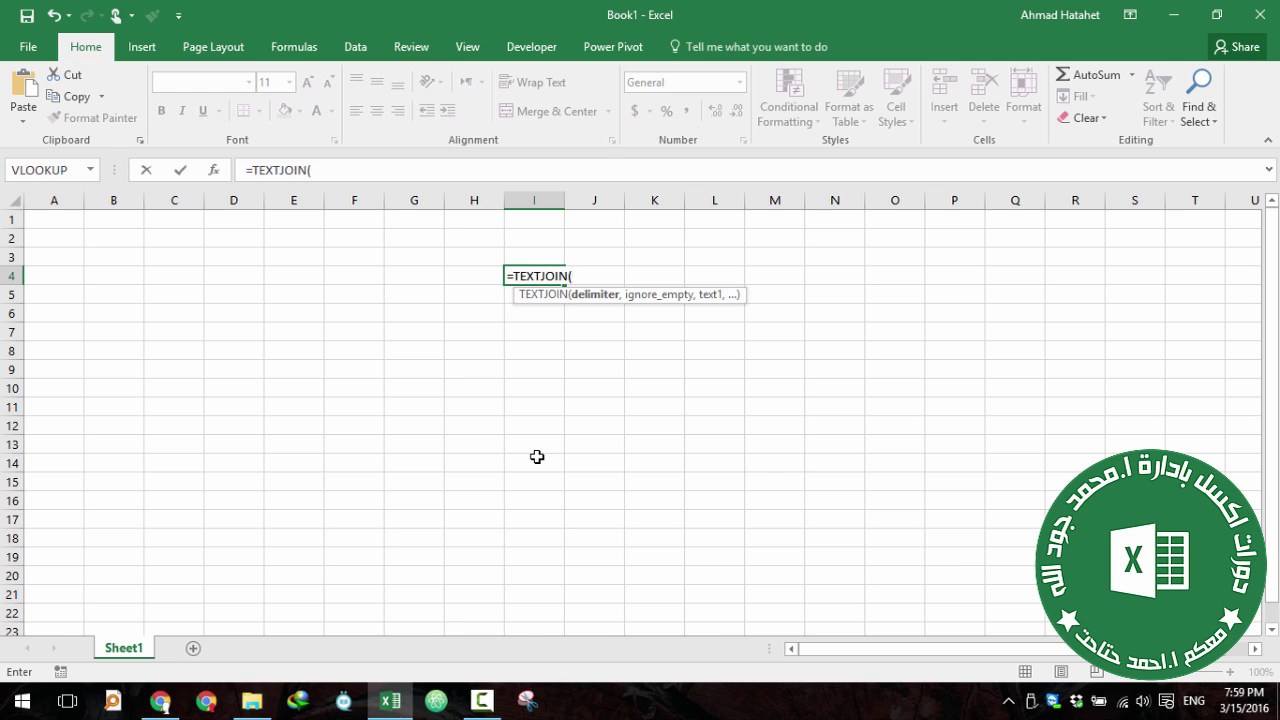
key("Escape")
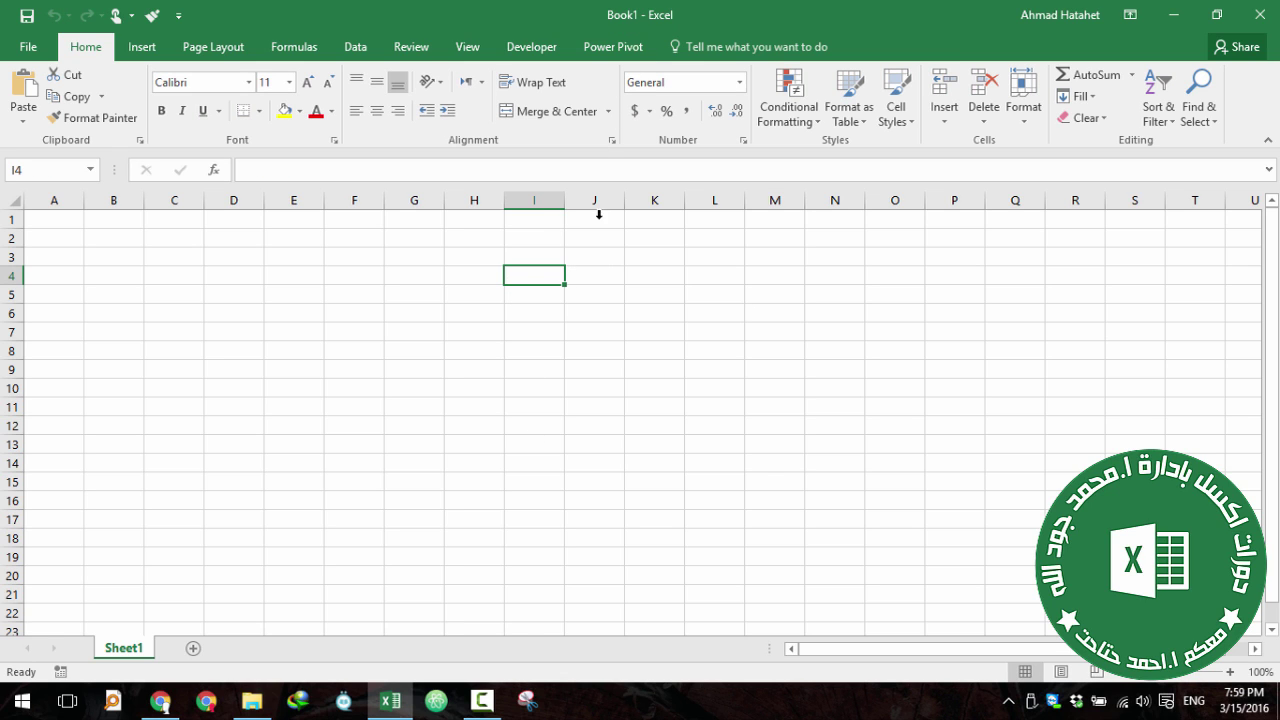
left_click(1259, 14)
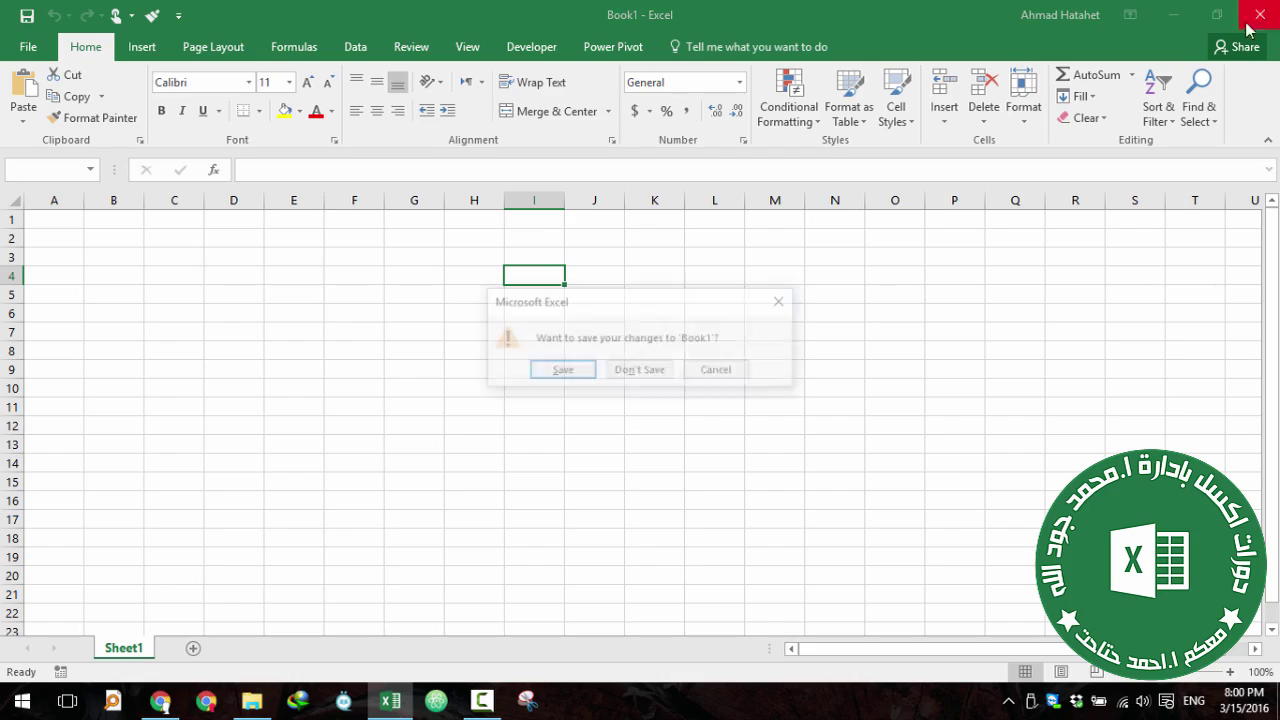
left_click(628, 371)
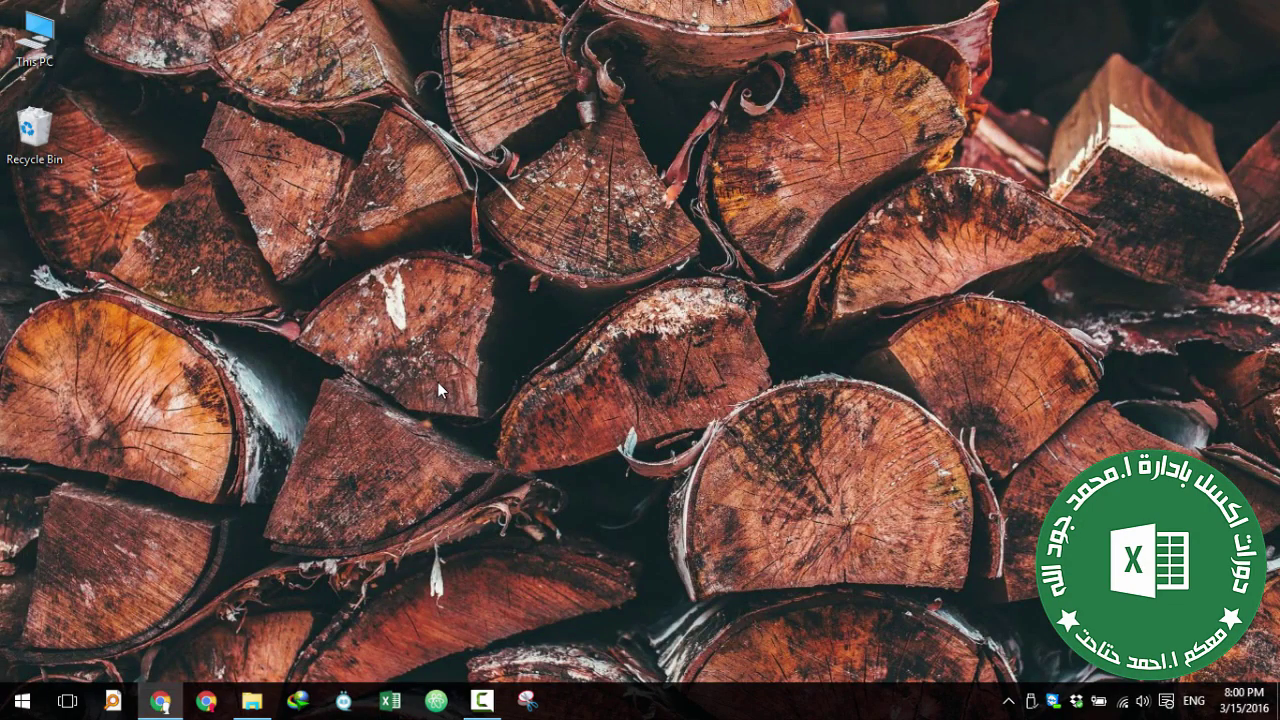
- Relaunch Excel on a blank workbook, test =te in L5, cancel it, and close Excel
left_click(389, 703)
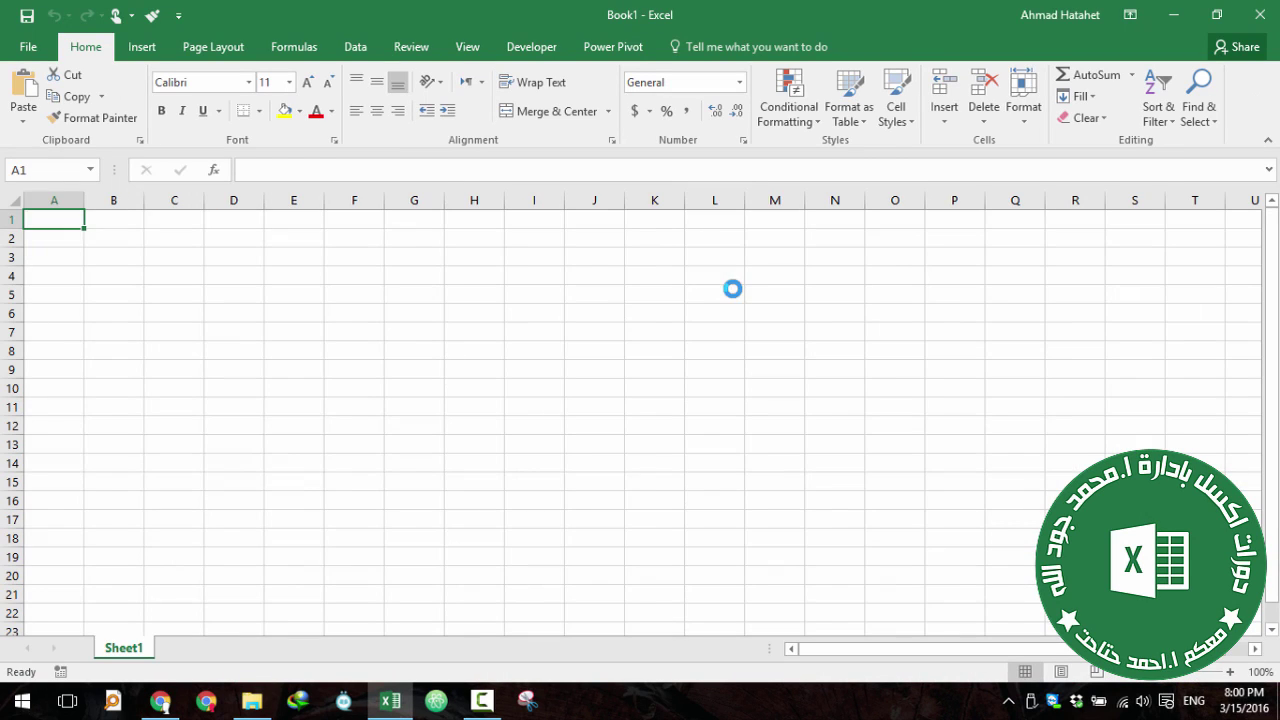
left_click(733, 289)
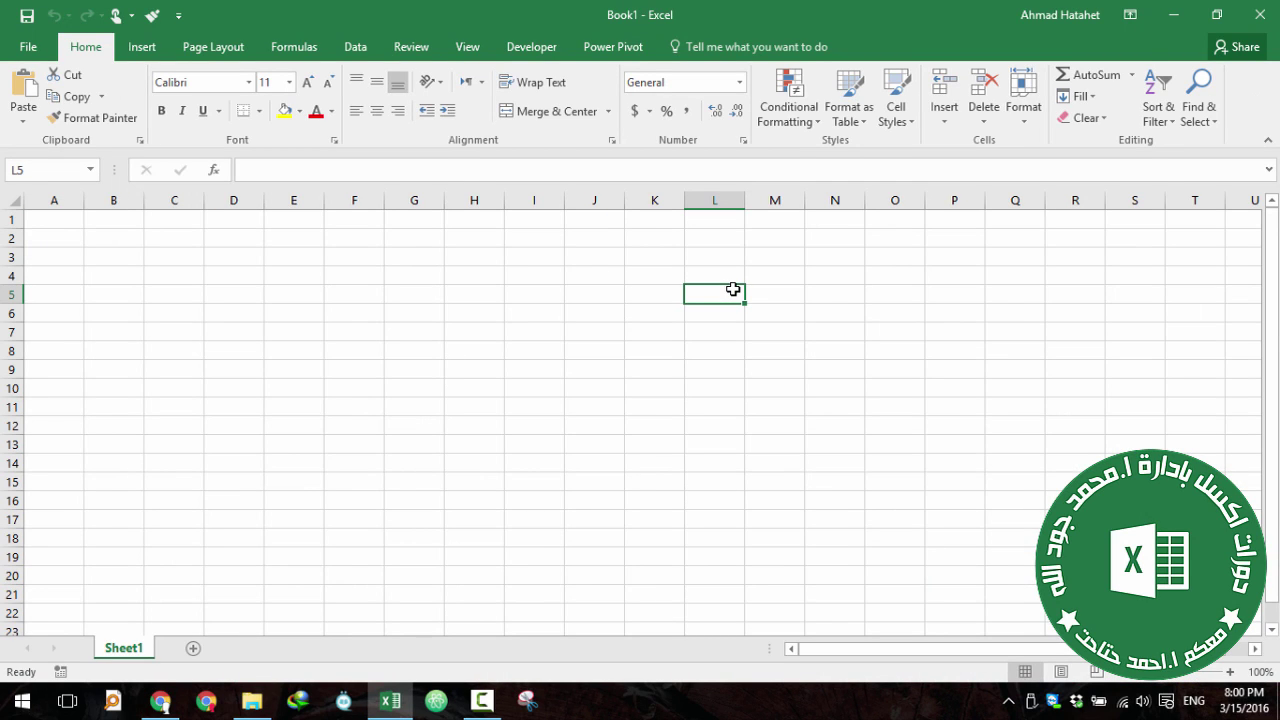
type("=te")
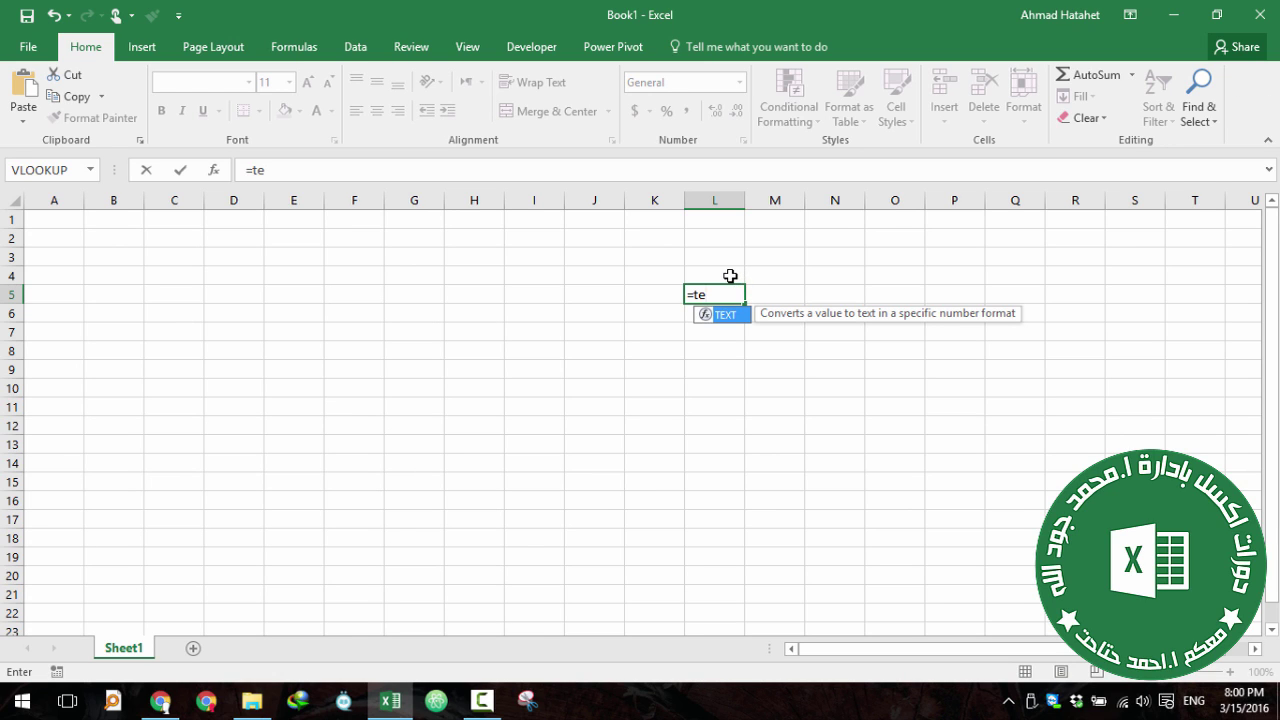
key("Escape")
key("Escape")
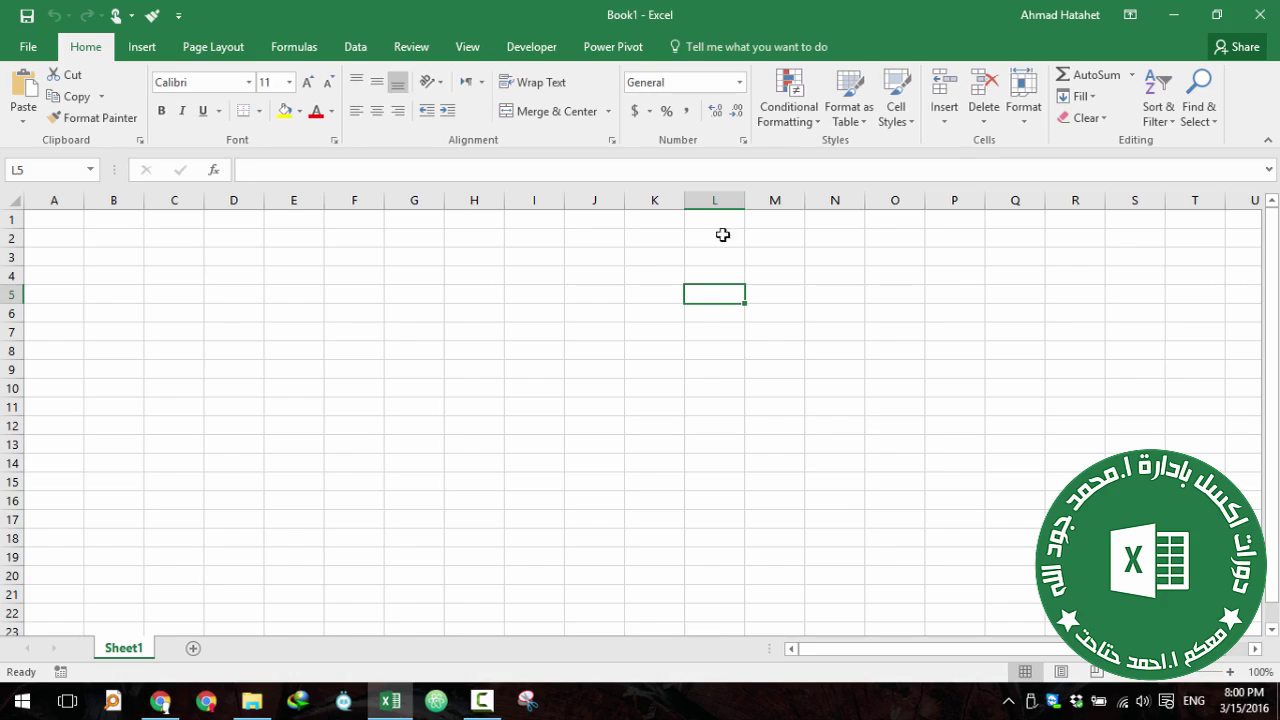
left_click(1262, 14)
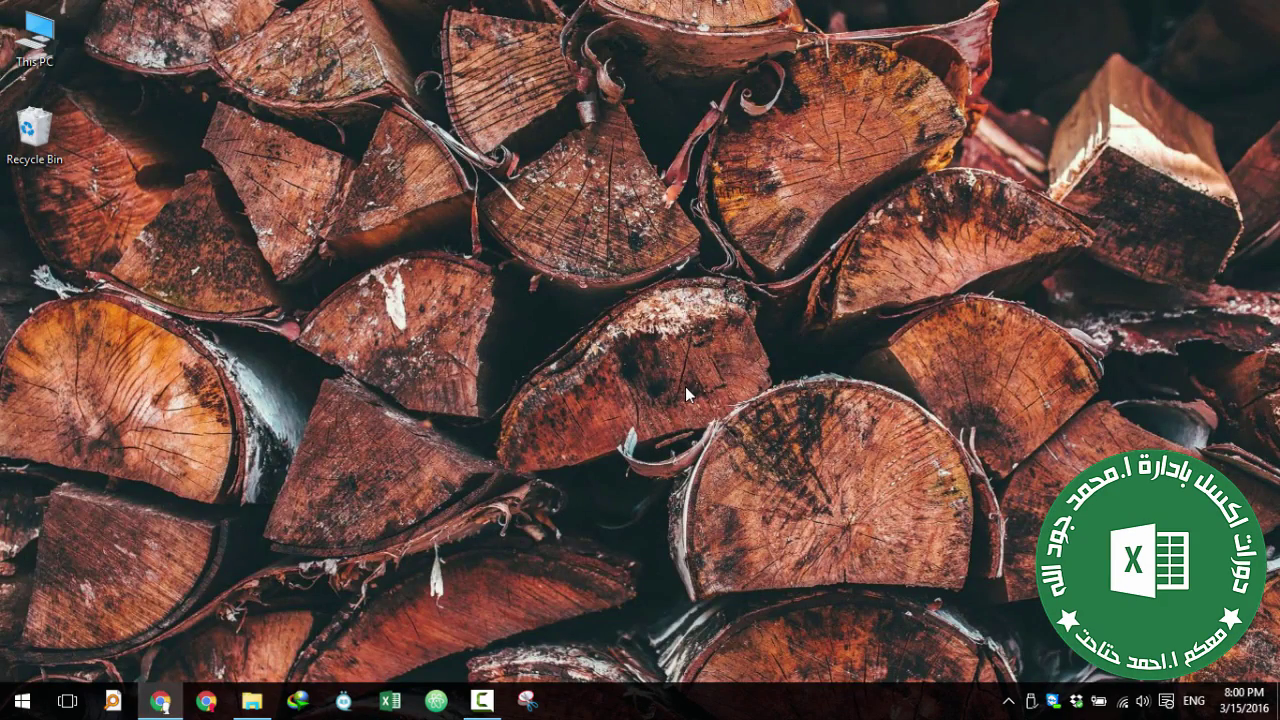
- Relaunch Excel in Safe Mode with 'Excel /safe' and accept the licence prompt
key("super+r")
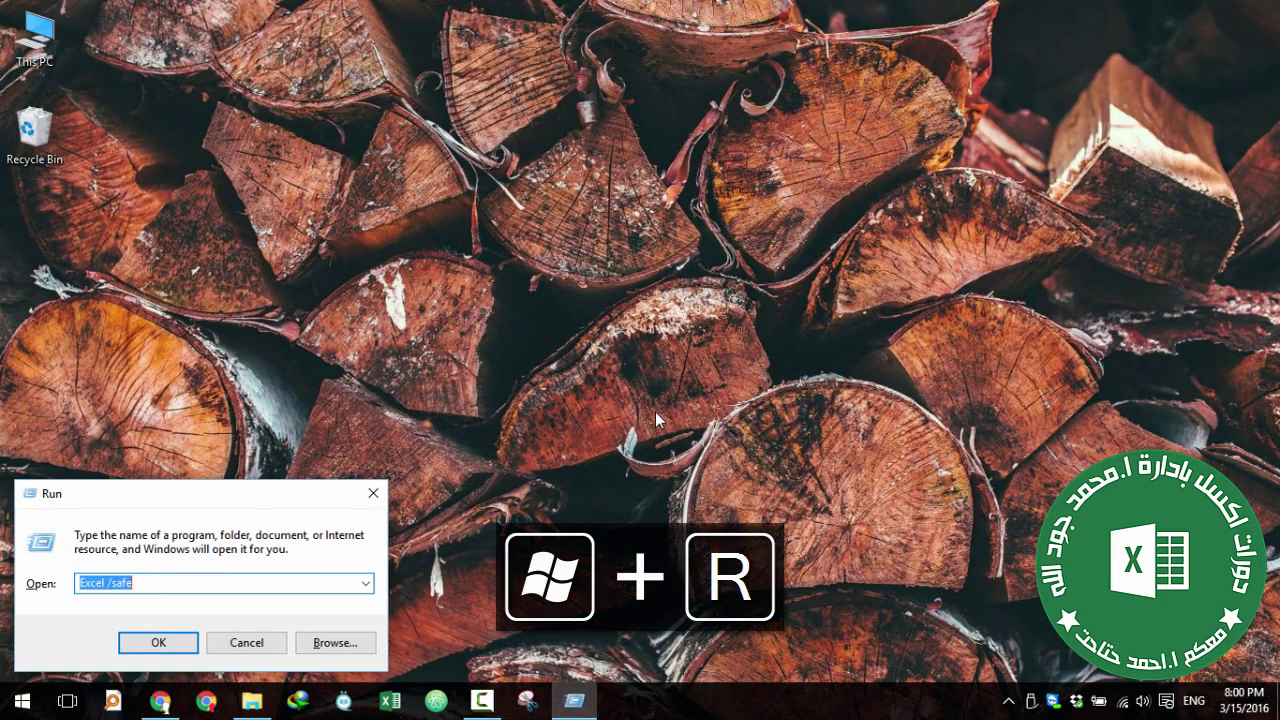
key("Return")
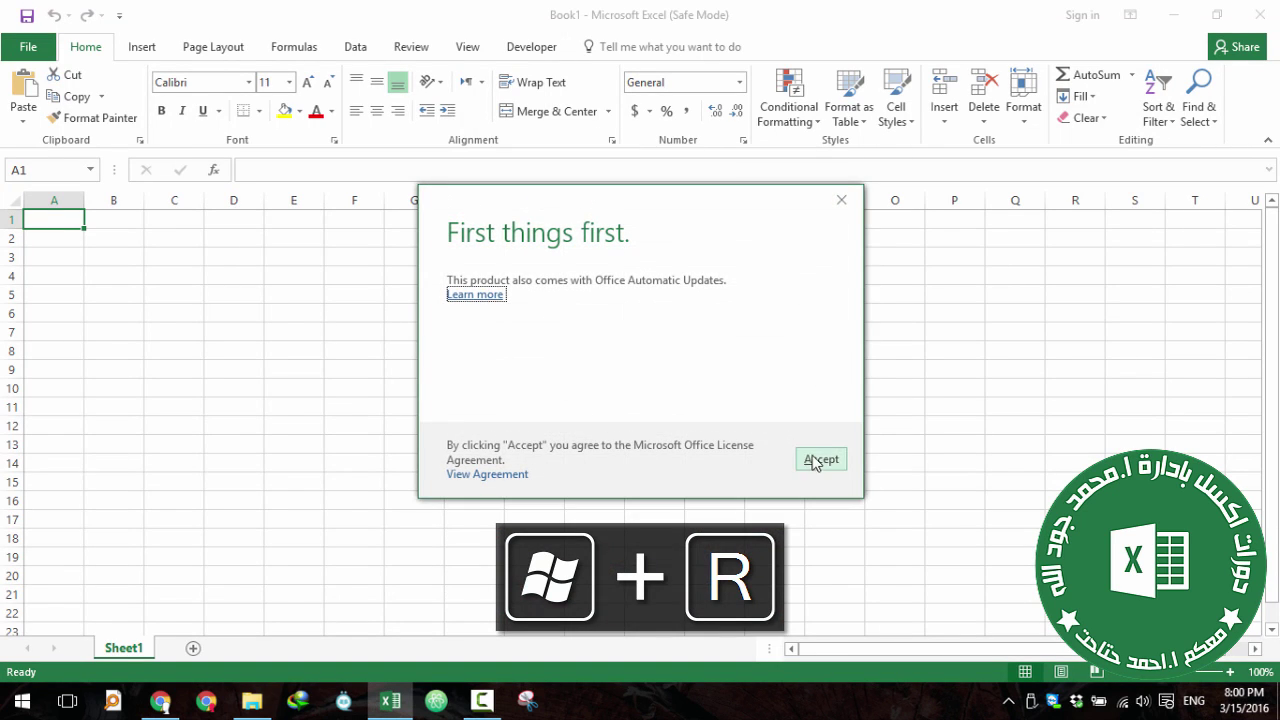
left_click(818, 459)
- Untick the Power Pivot and Power View COM add-ins in Excel Options and confirm
left_click(27, 47)
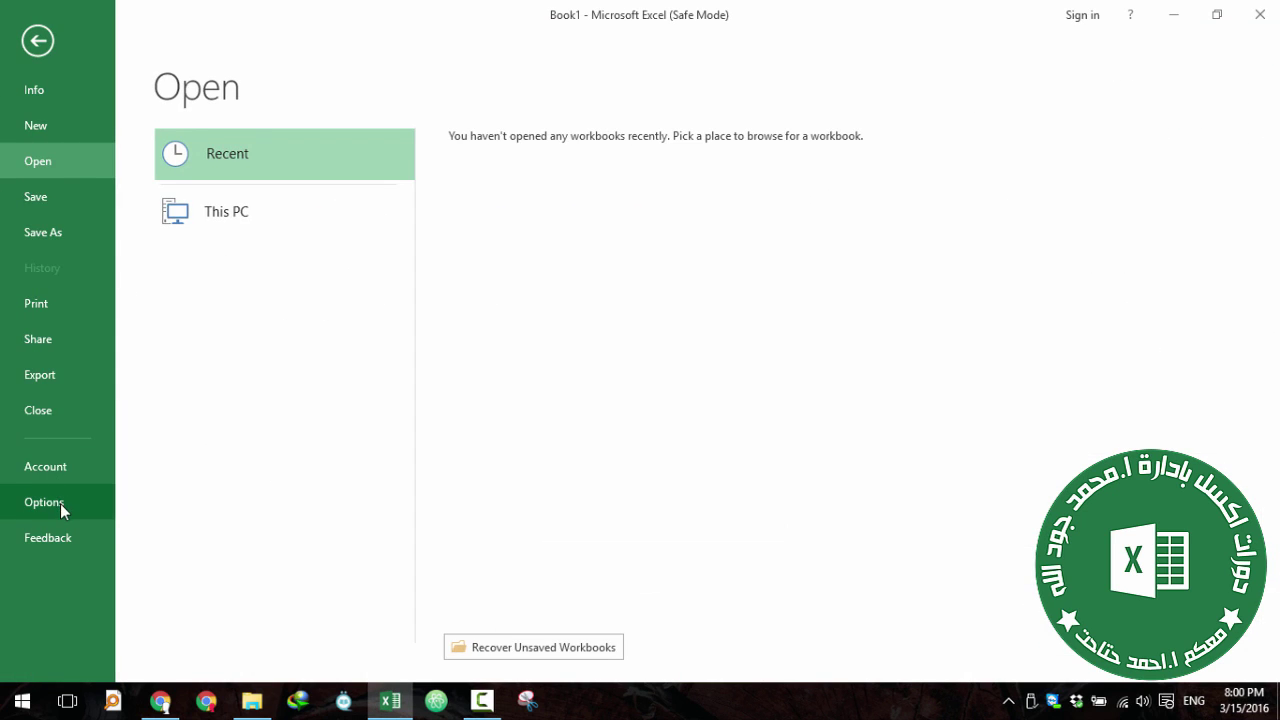
left_click(60, 503)
left_click(300, 276)
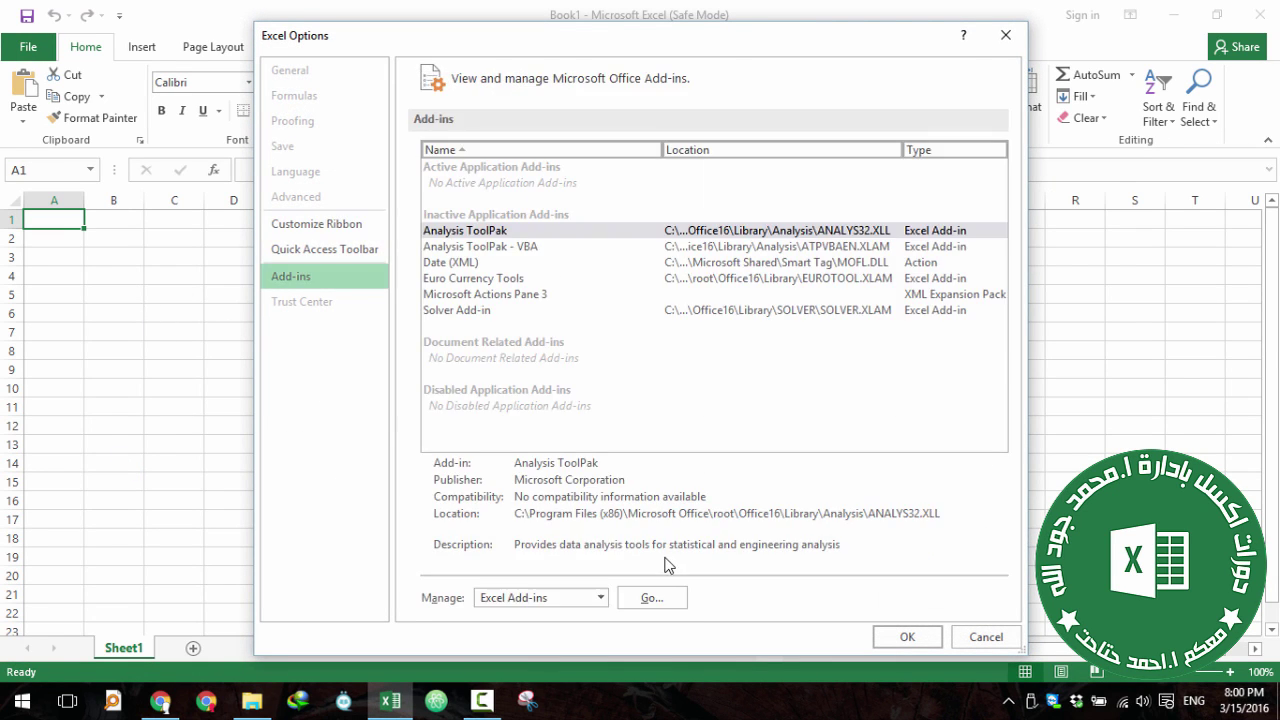
left_click(600, 597)
left_click(531, 526)
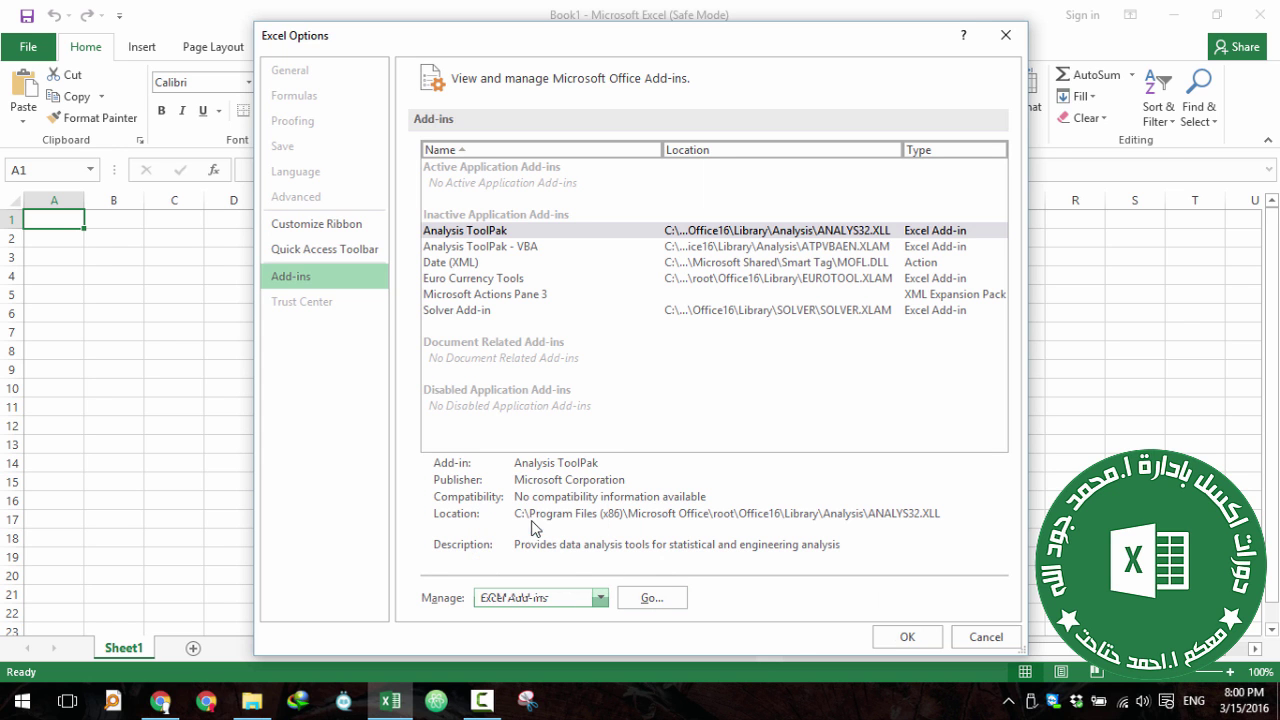
left_click(648, 597)
left_click(372, 304)
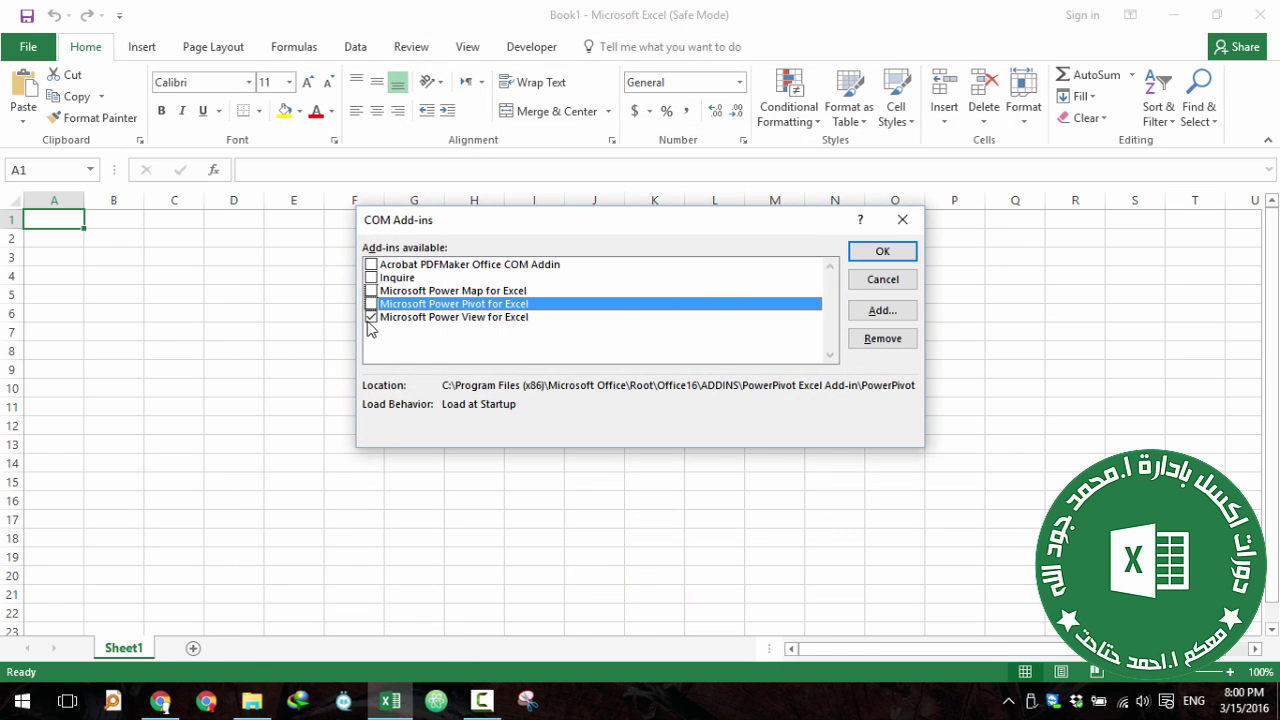
left_click(371, 317)
left_click(866, 251)
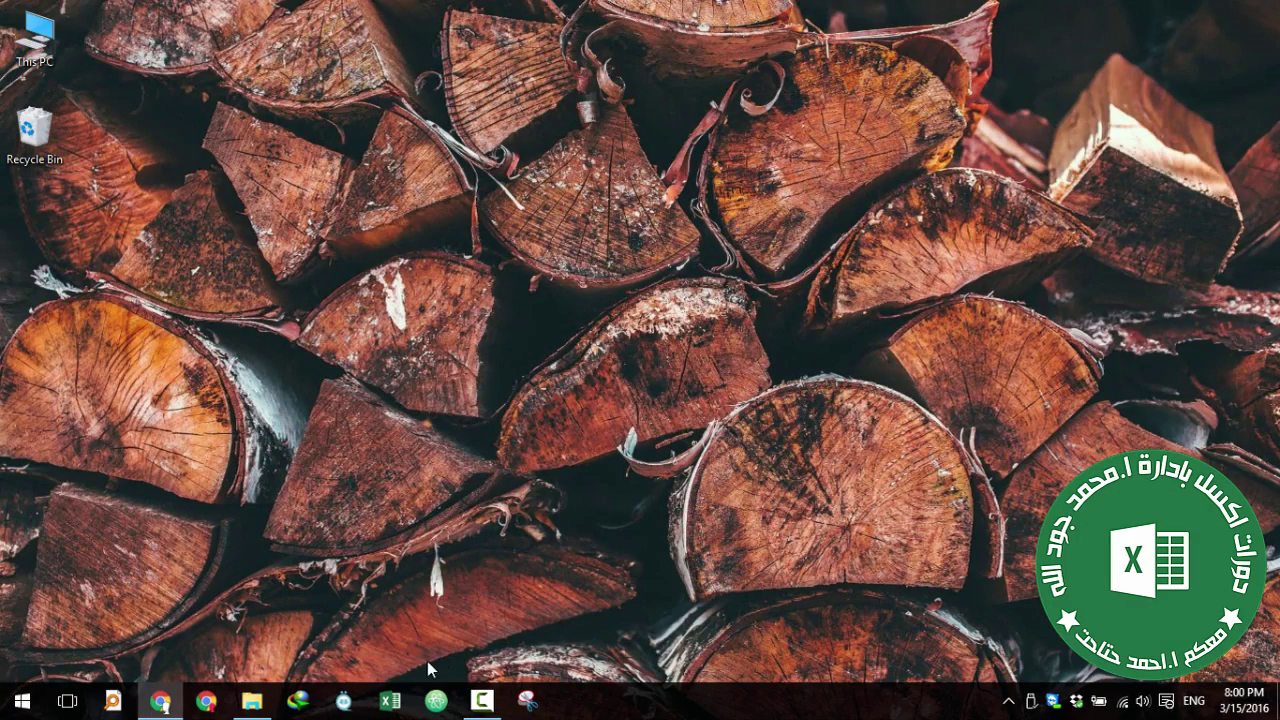
- Relaunch Excel normally and type =te in A1, highlighting TEXTJOIN among the suggestions
left_click(390, 700)
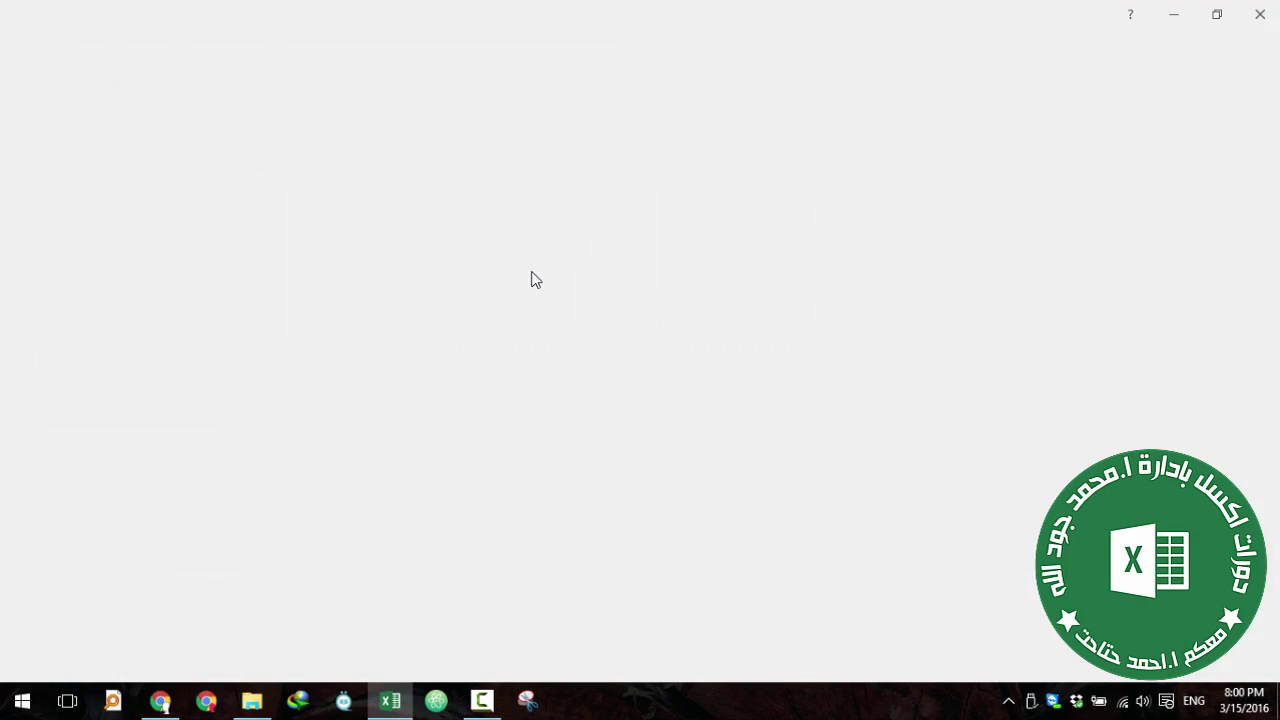
type("=")
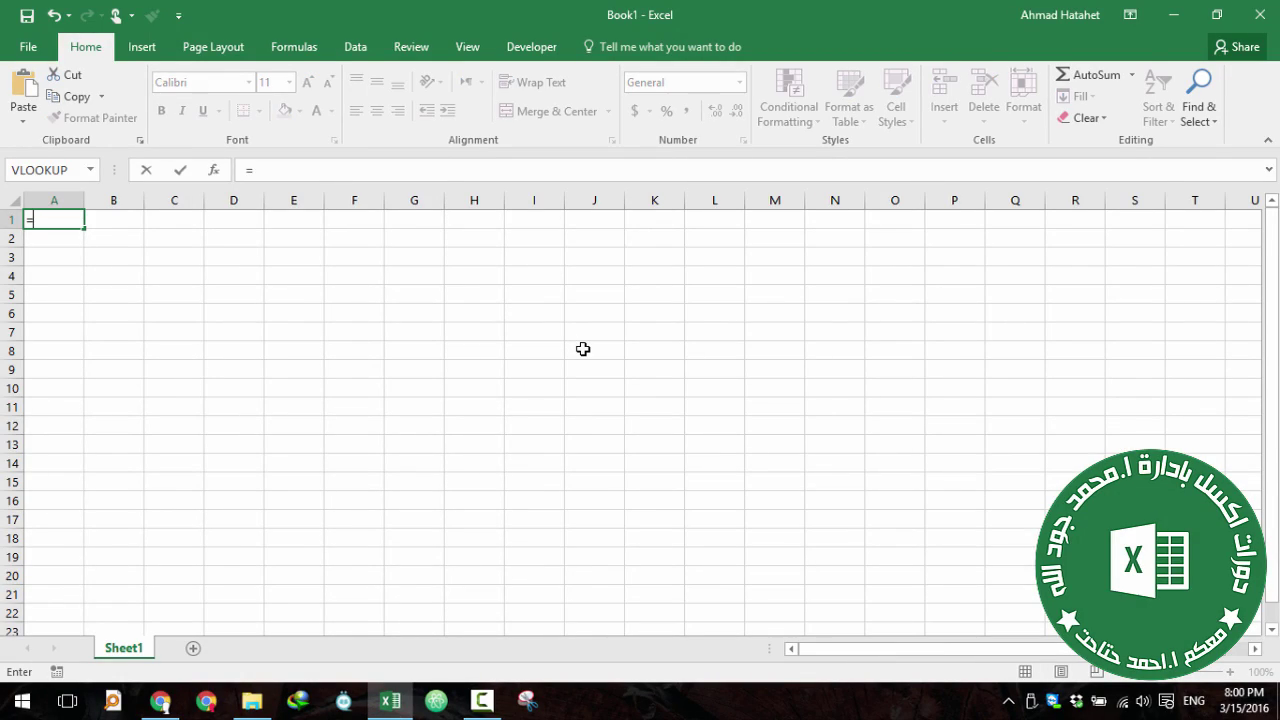
type("te")
key("Down")
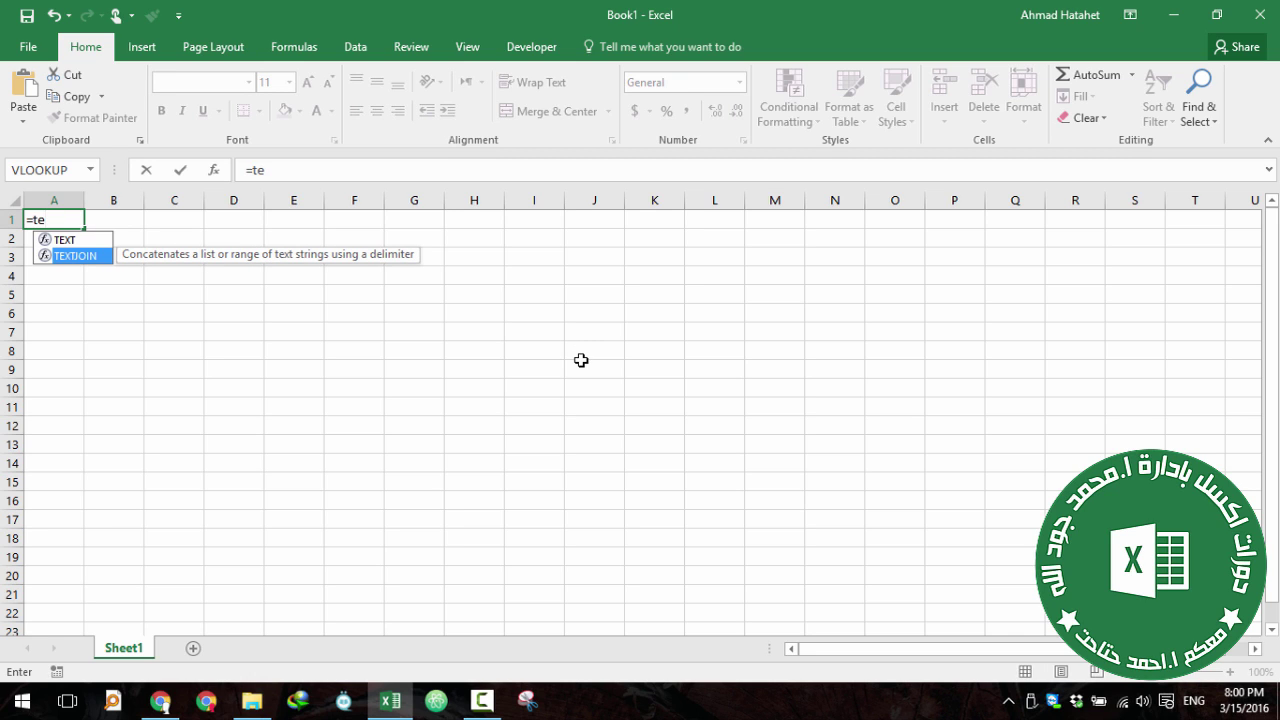